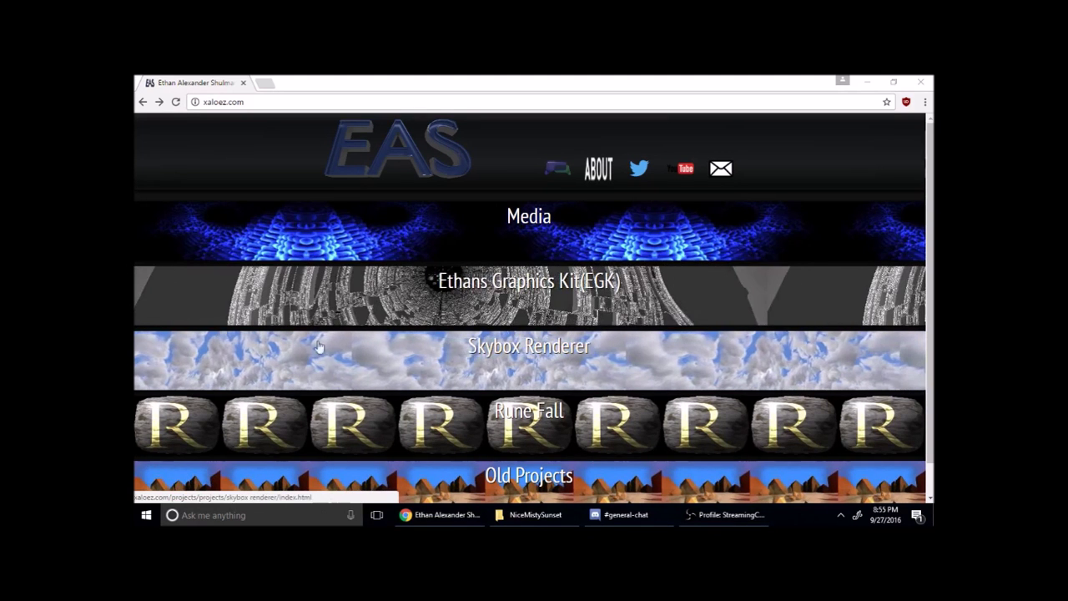
Step: Open the Skybox Renderer project from the xaloez.com home page
left_click(245, 100)
left_click(239, 159)
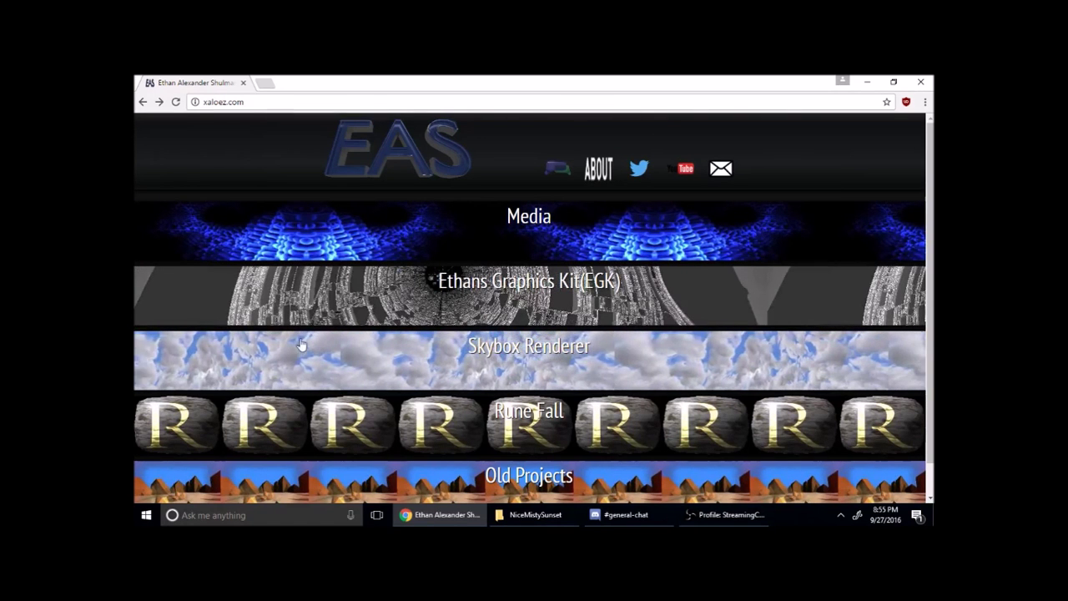
left_click(657, 365)
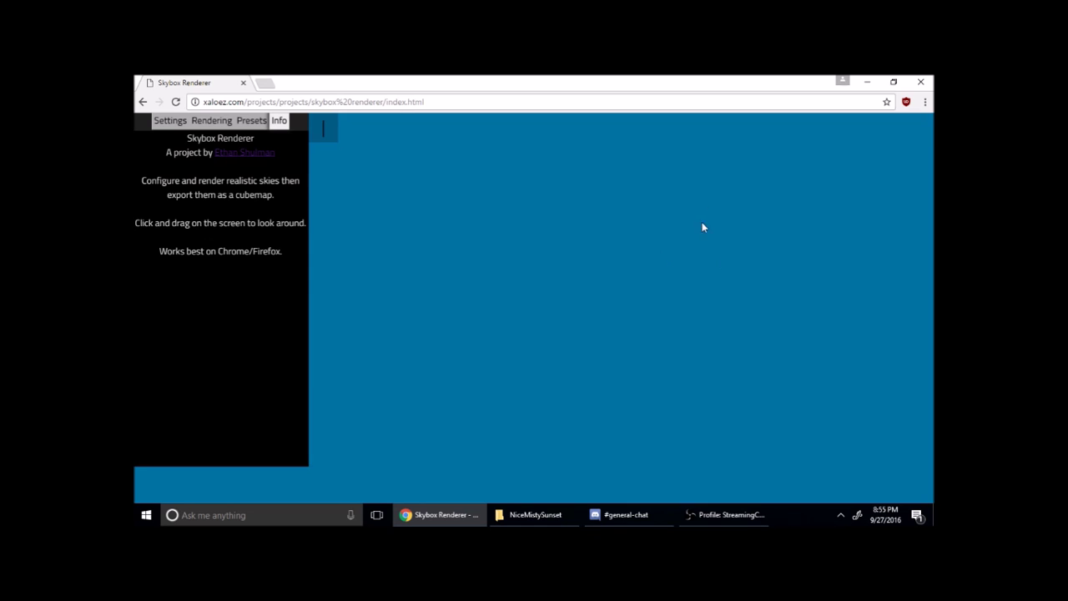
Step: Look around the default sky preview, examining the clouds and sun, and show the sky settings
left_click_drag(691, 222, 634, 376)
left_click_drag(577, 394, 654, 338)
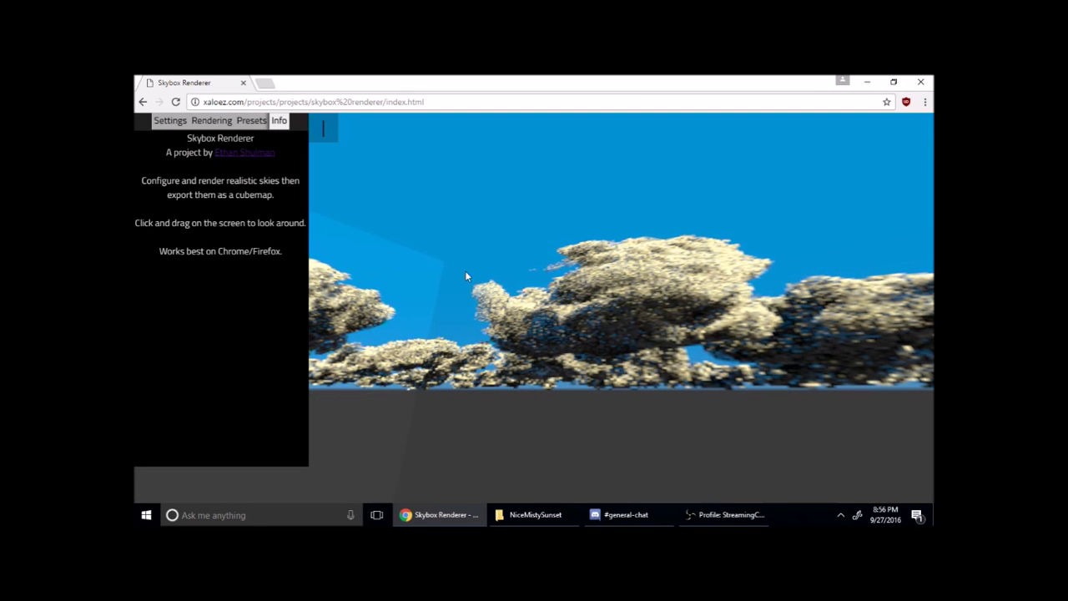
left_click_drag(515, 261, 787, 249)
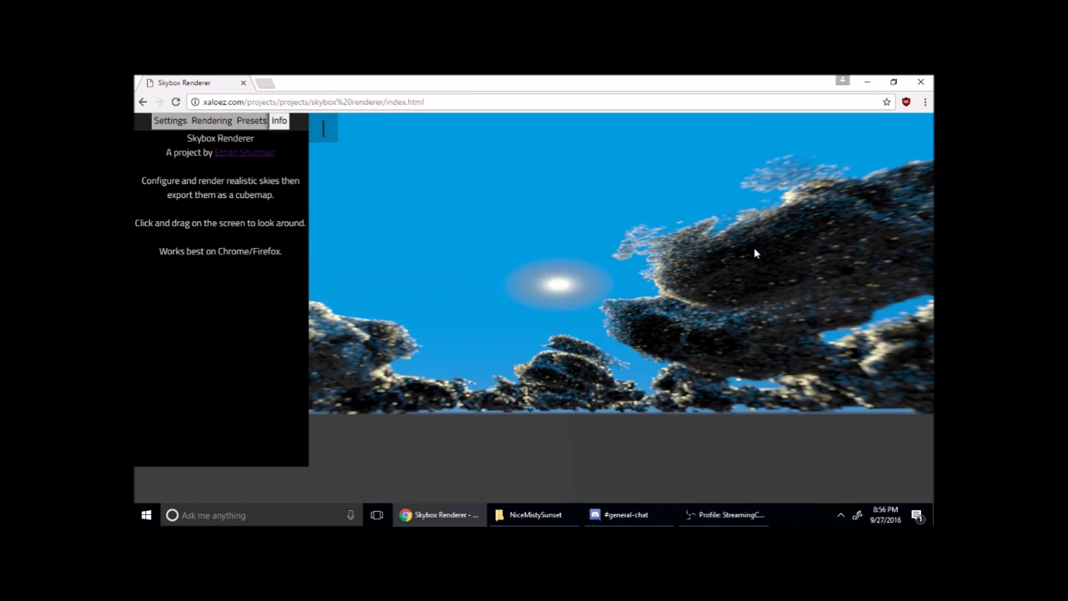
left_click_drag(627, 197, 443, 267)
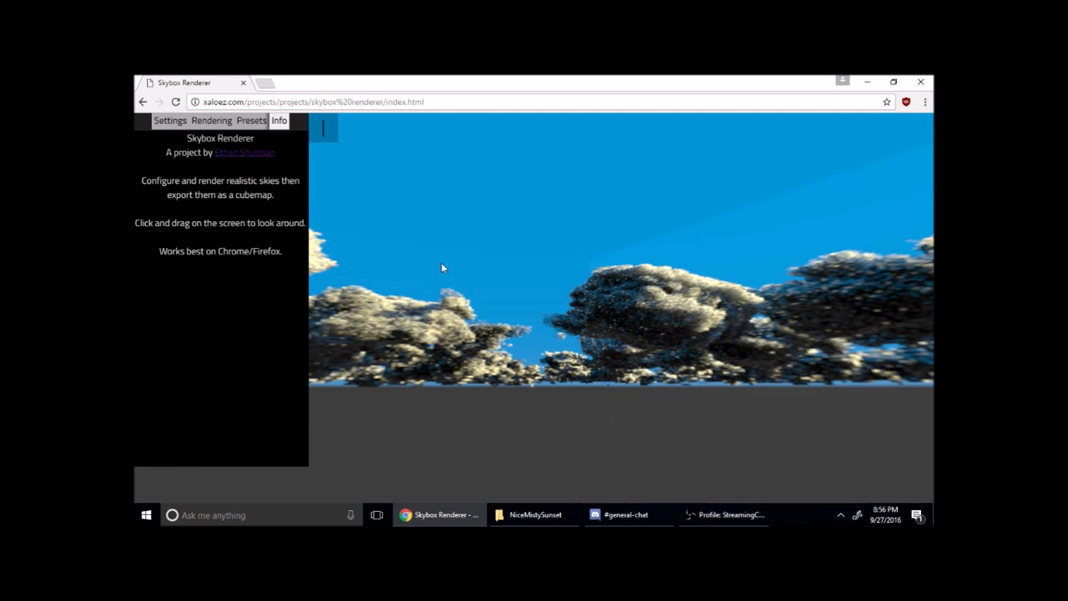
left_click(170, 122)
left_click_drag(543, 276, 620, 284)
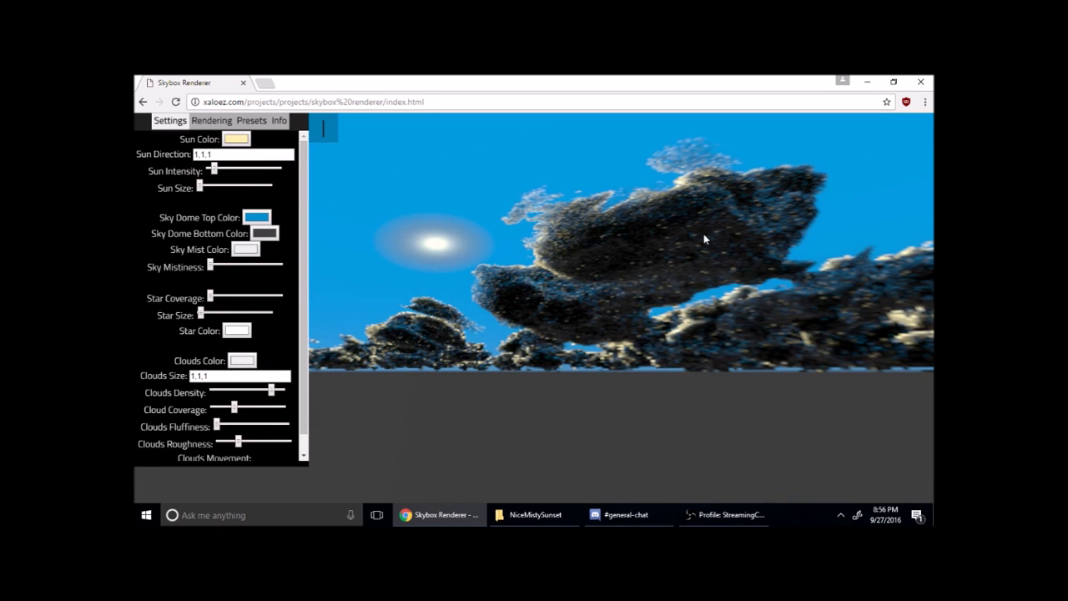
left_click_drag(703, 233, 547, 224)
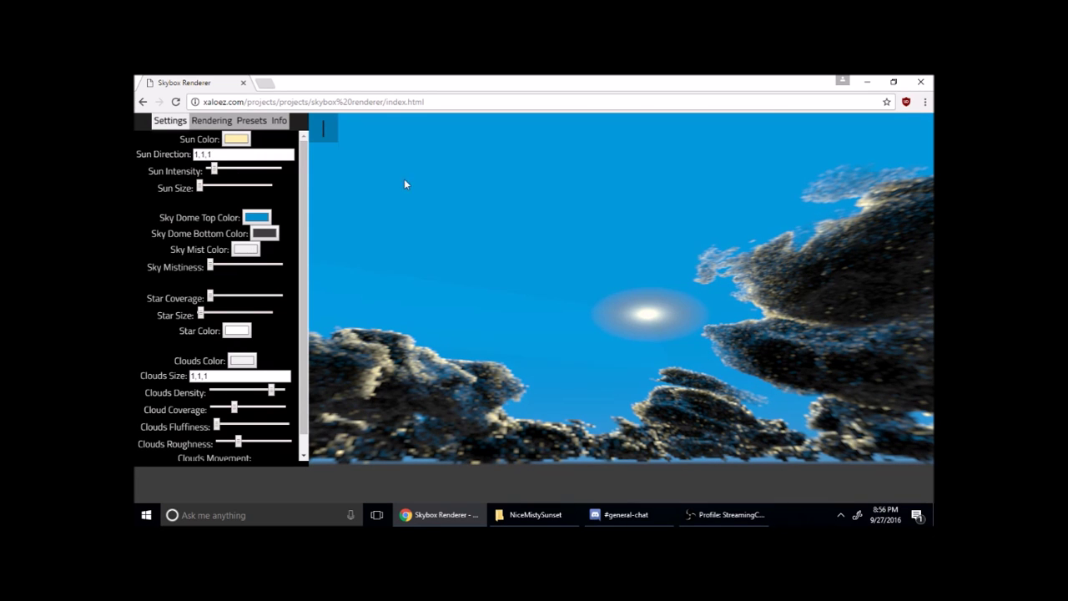
left_click_drag(405, 183, 613, 298)
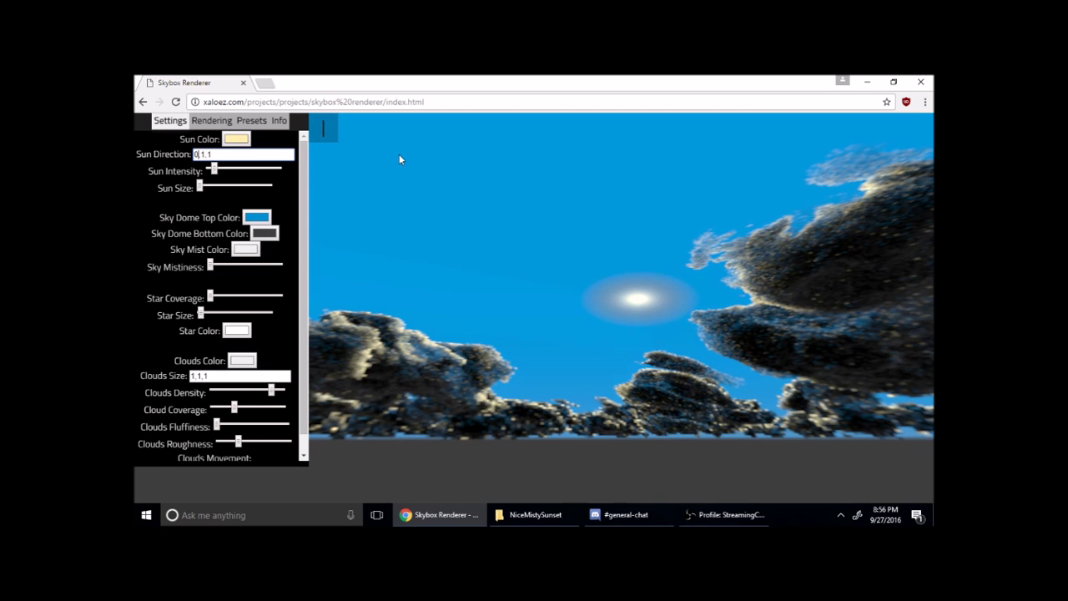
Step: Set the sun direction to 0,0.2,1 to lower the sun towards the horizon
key("Return")
left_click_drag(464, 192, 611, 236)
left_click(208, 153)
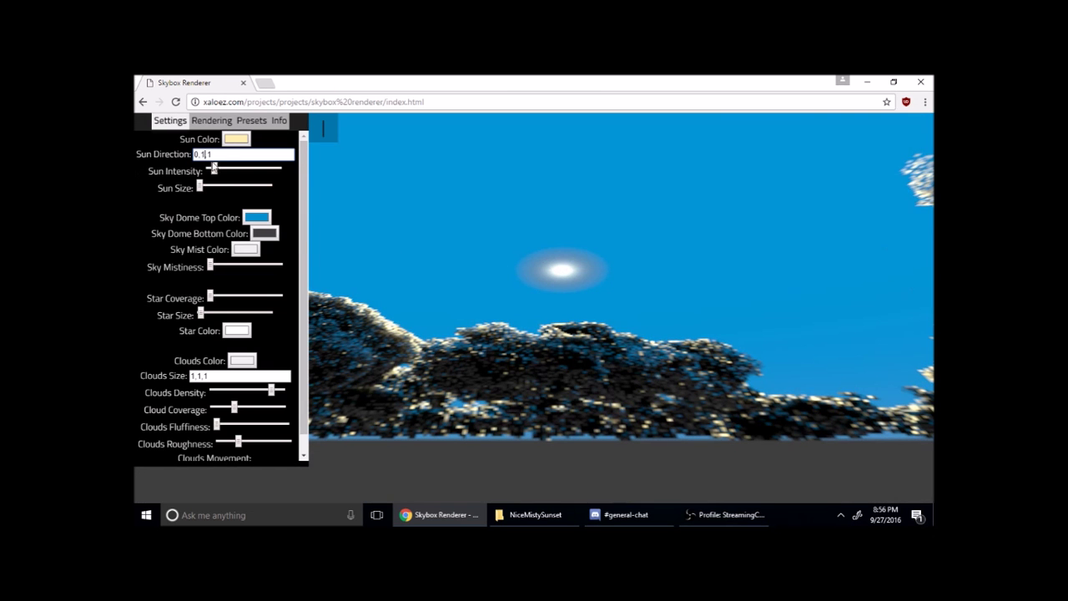
key("BackSpace")
type("0,")
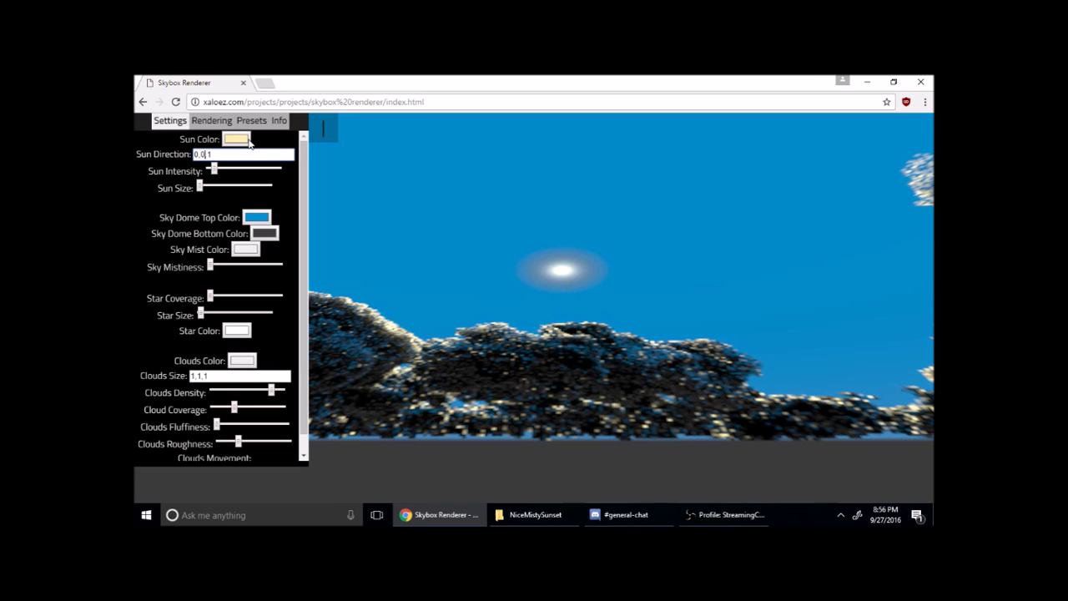
type(".2")
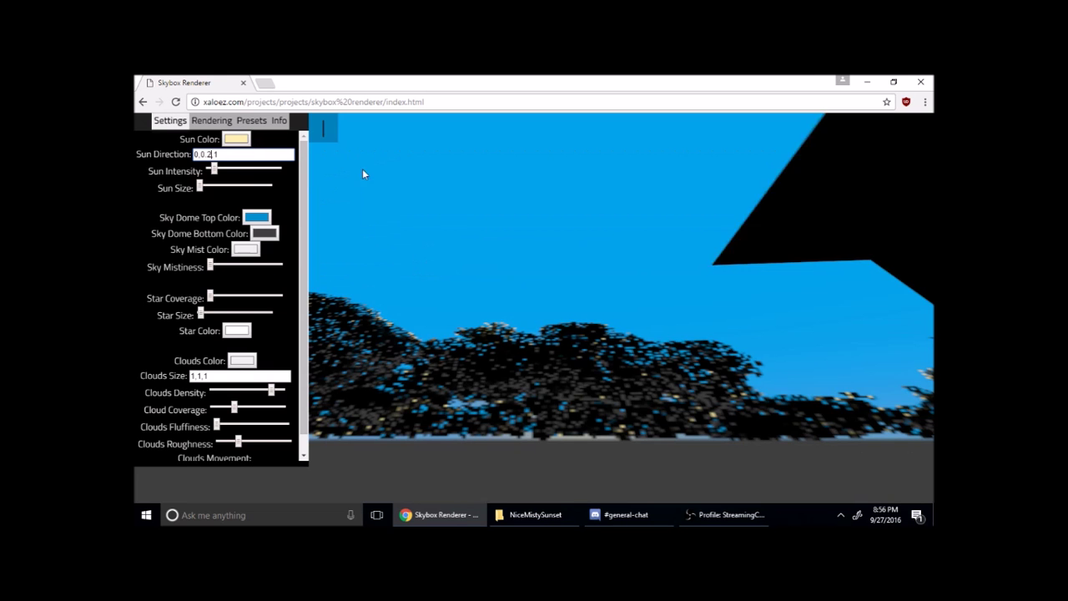
left_click_drag(628, 261, 822, 290)
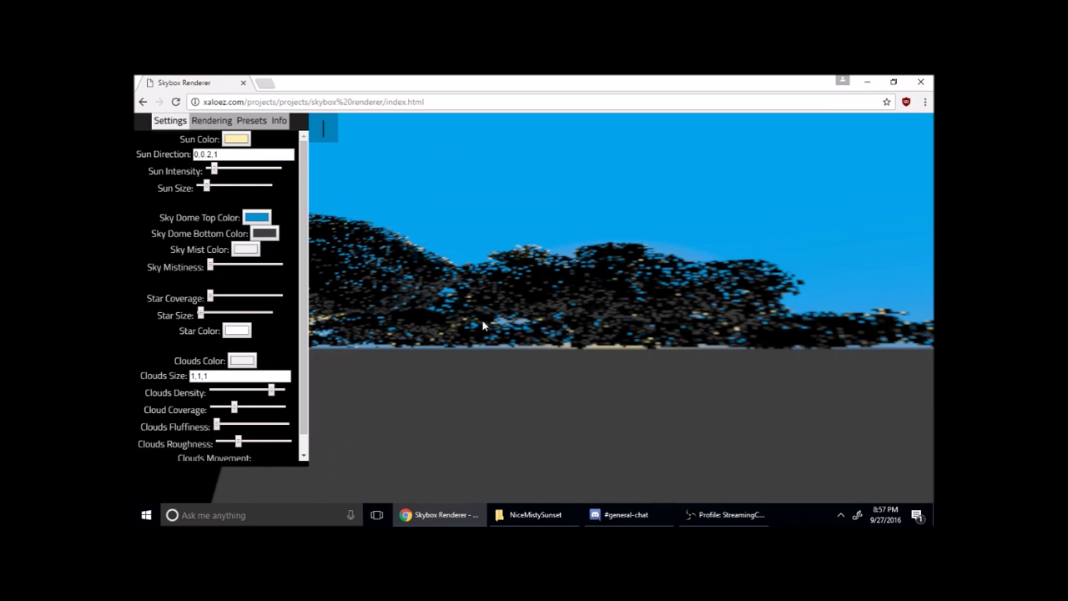
Step: Change the sky dome top color to a muted blue with red 61, green 90 and blue 146
mouse_move(585, 321)
left_mouse_down()
mouse_move(345, 286)
mouse_move(520, 309)
mouse_move(582, 291)
mouse_move(656, 298)
mouse_move(302, 249)
left_mouse_up()
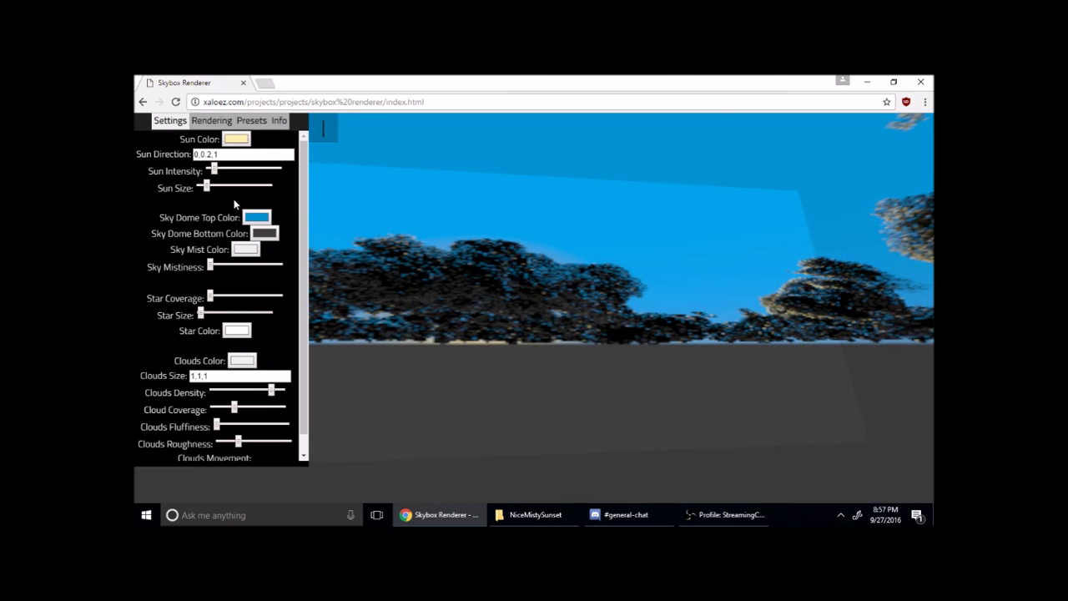
left_click_drag(578, 184, 551, 253)
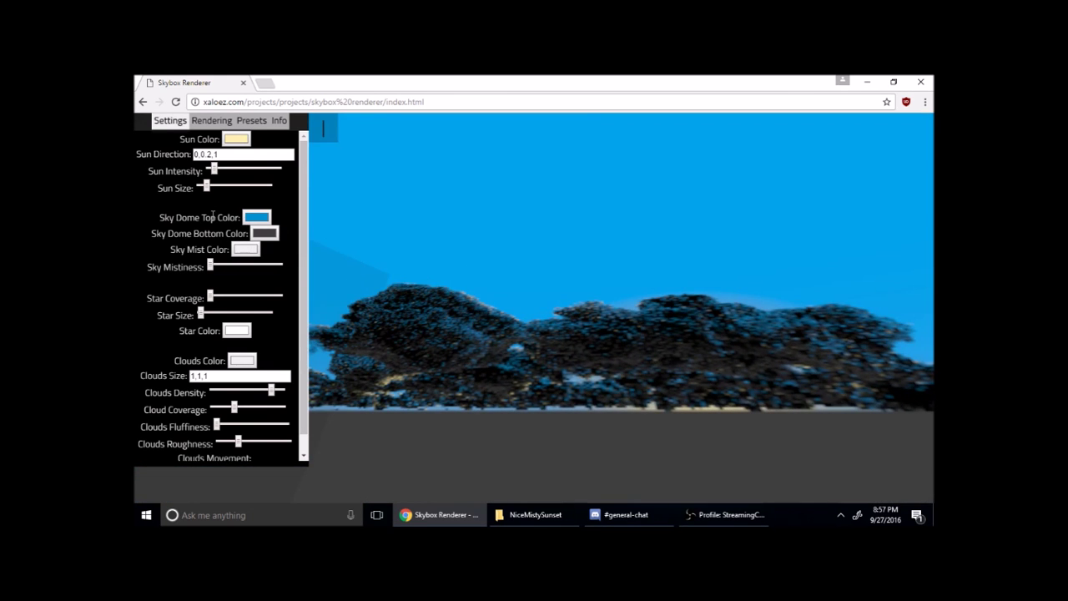
left_click_drag(613, 242, 603, 286)
left_click(267, 218)
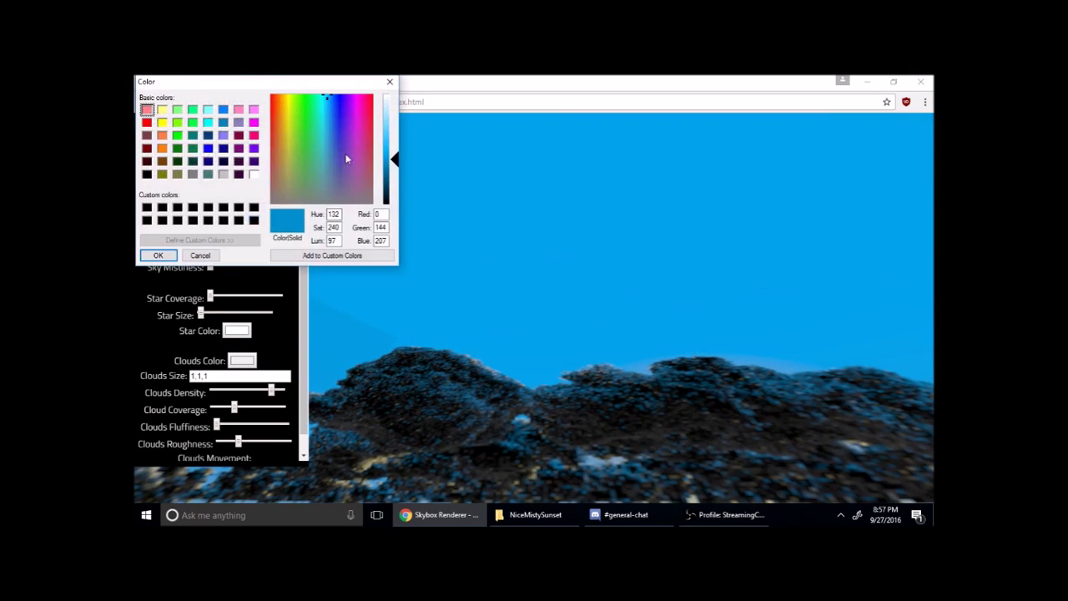
left_click_drag(329, 117, 333, 158)
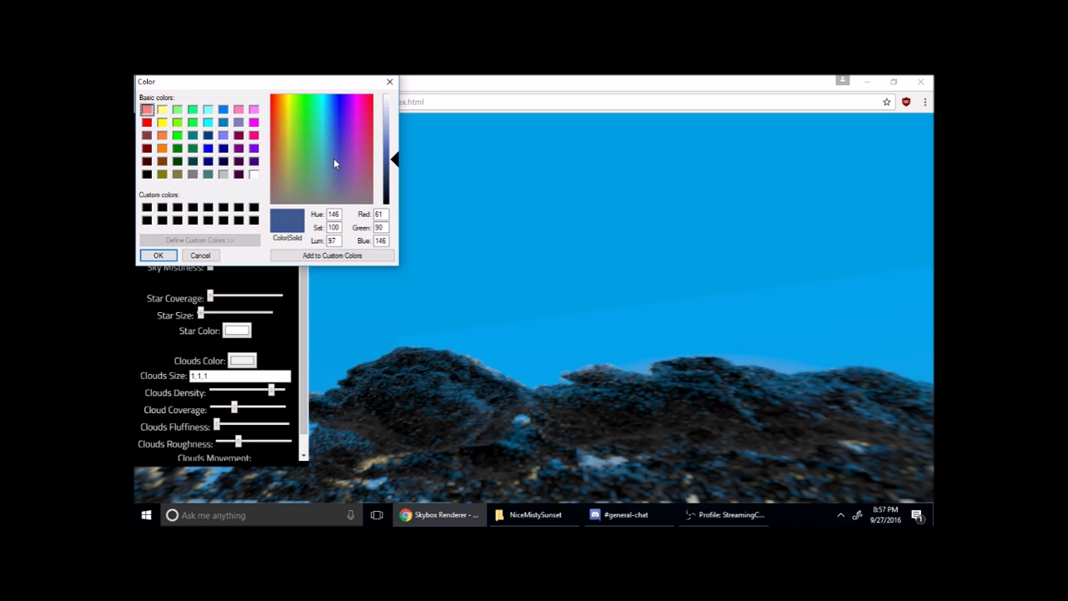
left_click(158, 255)
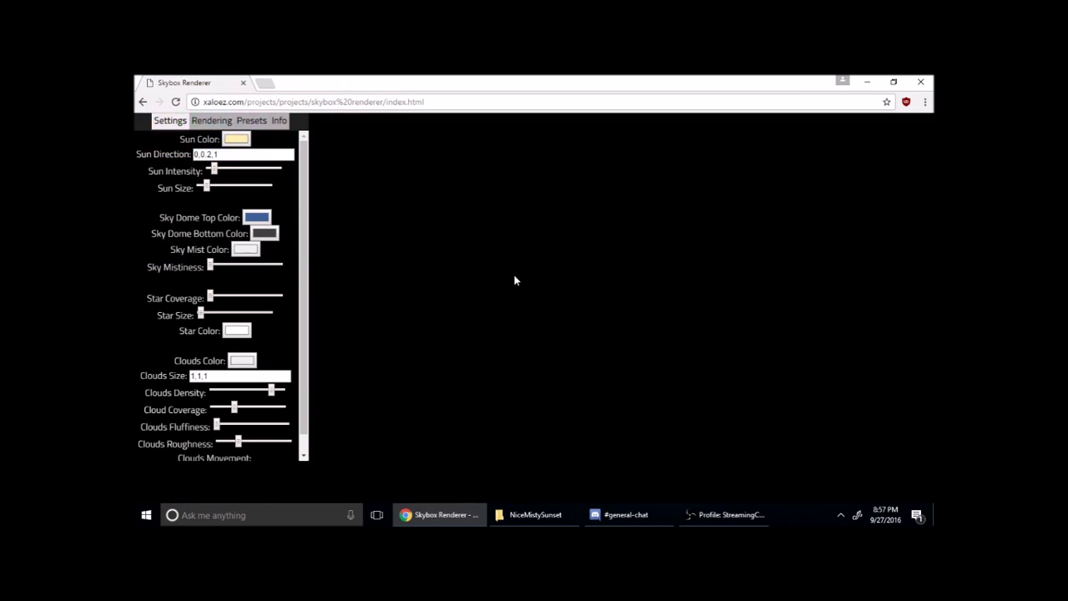
Step: Set the clouds movement to 500,-90,500
left_click_drag(583, 309, 496, 339)
scroll(173, 317, "down", 1)
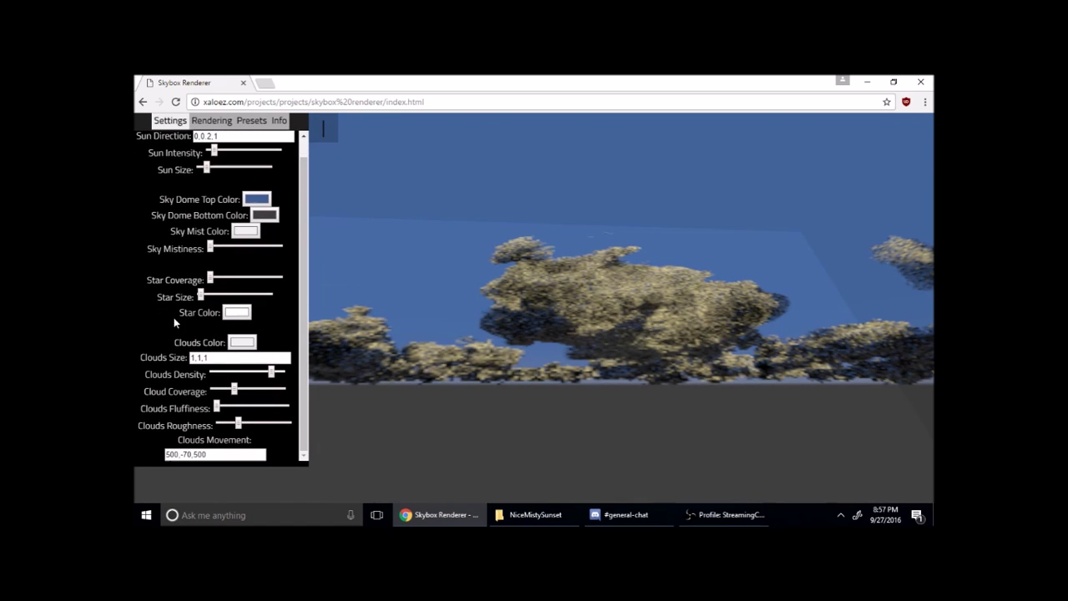
left_click(188, 454)
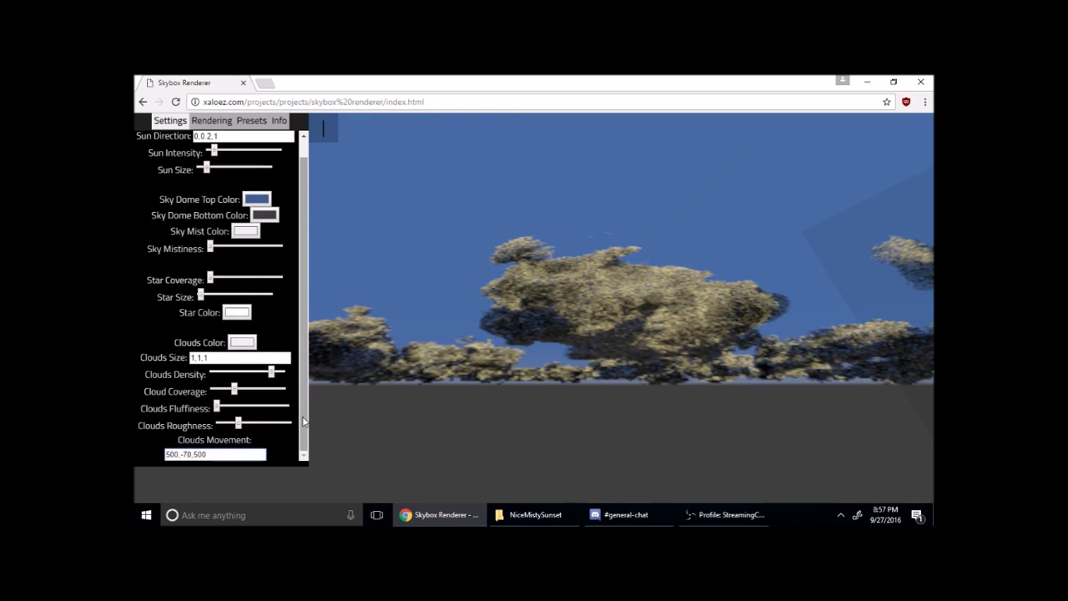
key("BackSpace")
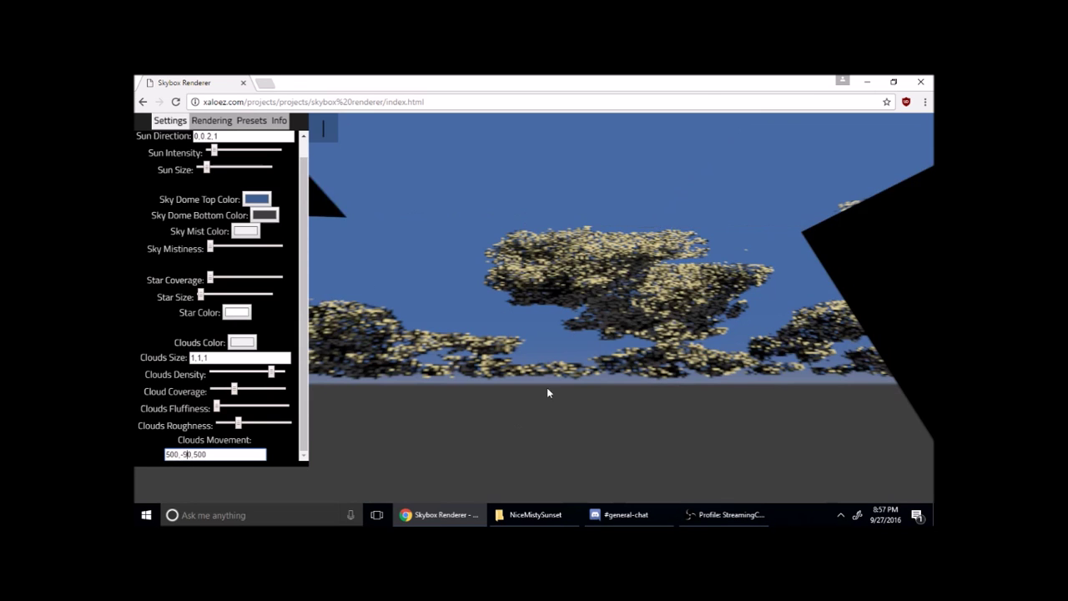
left_click_drag(547, 388, 570, 316)
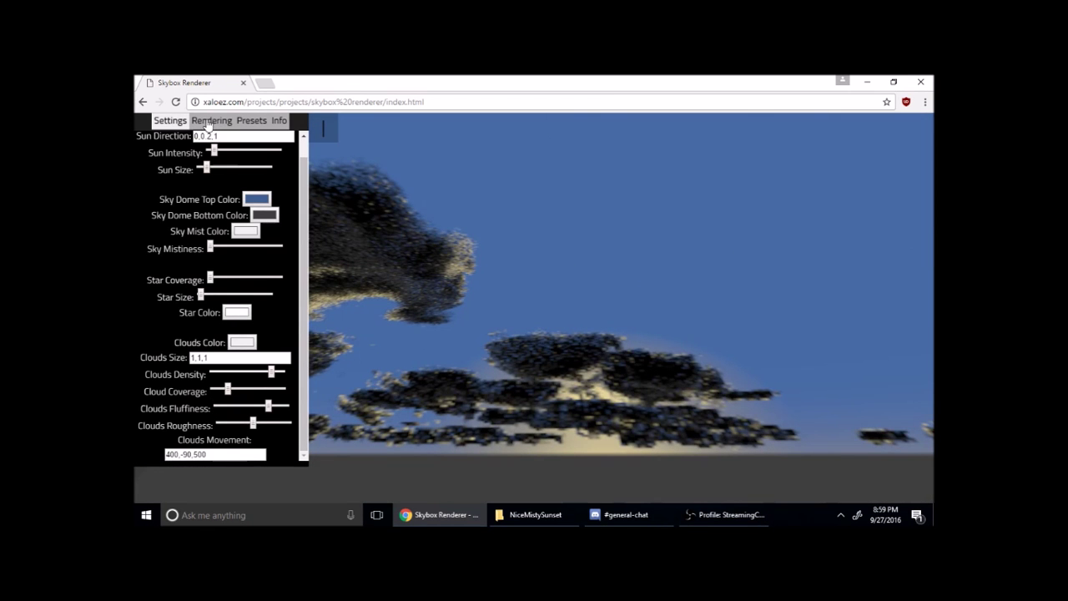
Step: Render the sky to a cubemap at High Quality (1400 paths) with a face resolution of 1024
left_click(209, 122)
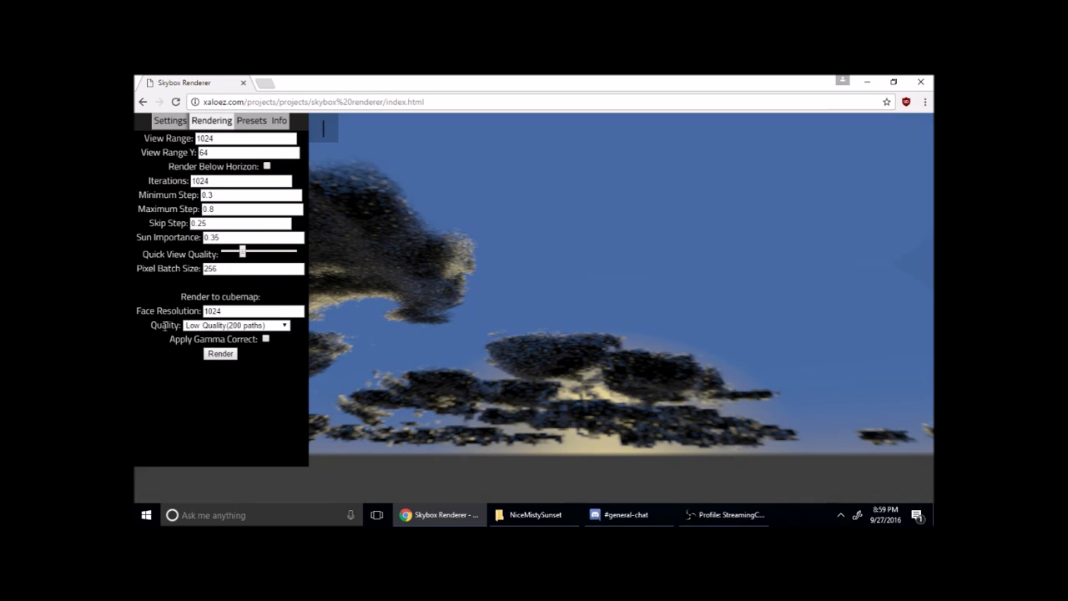
left_click(214, 326)
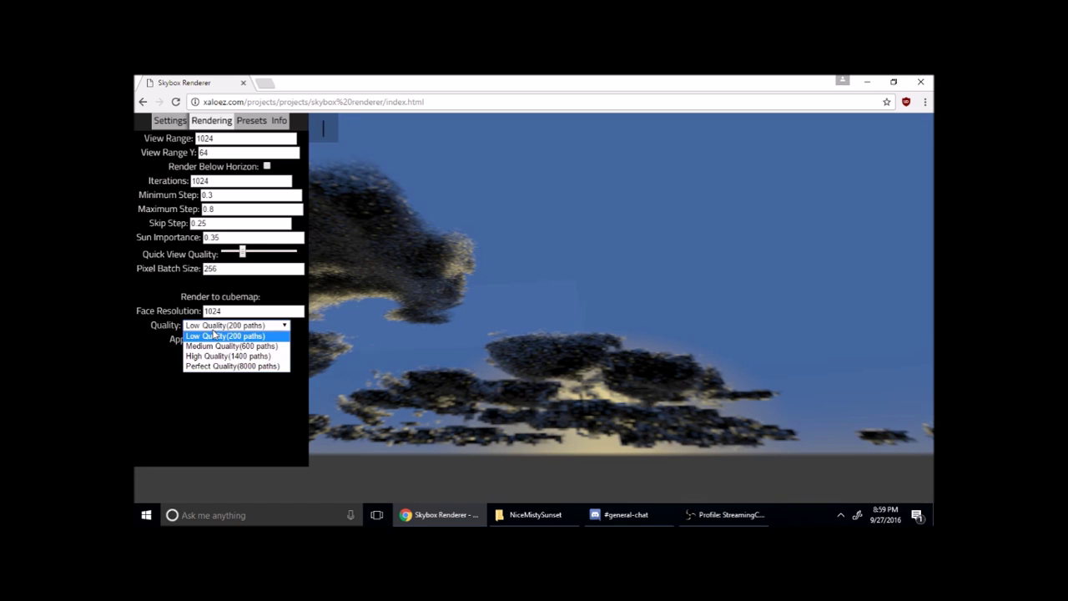
left_click(248, 359)
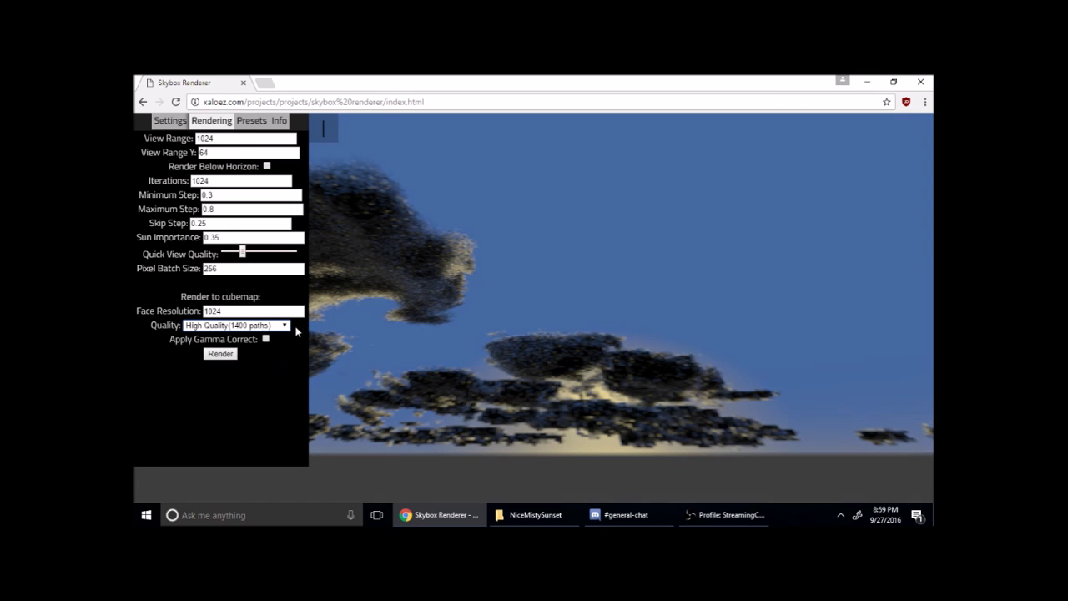
left_click(220, 354)
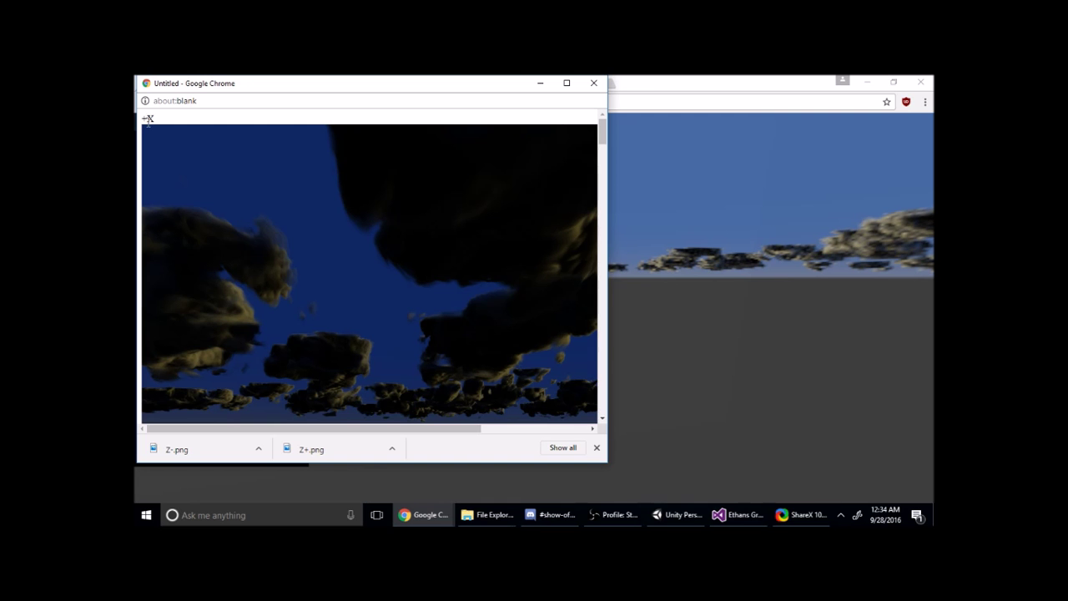
Step: Look through the rendered cubemap faces from +X down to -Z in the output window
scroll(172, 142, "down", 5)
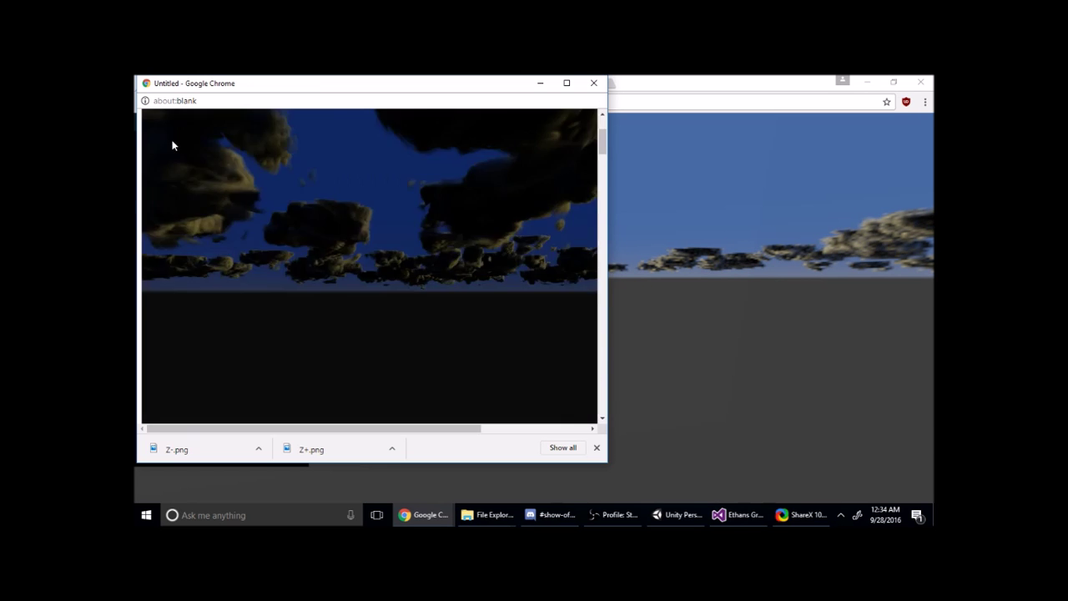
scroll(192, 223, "down", 15)
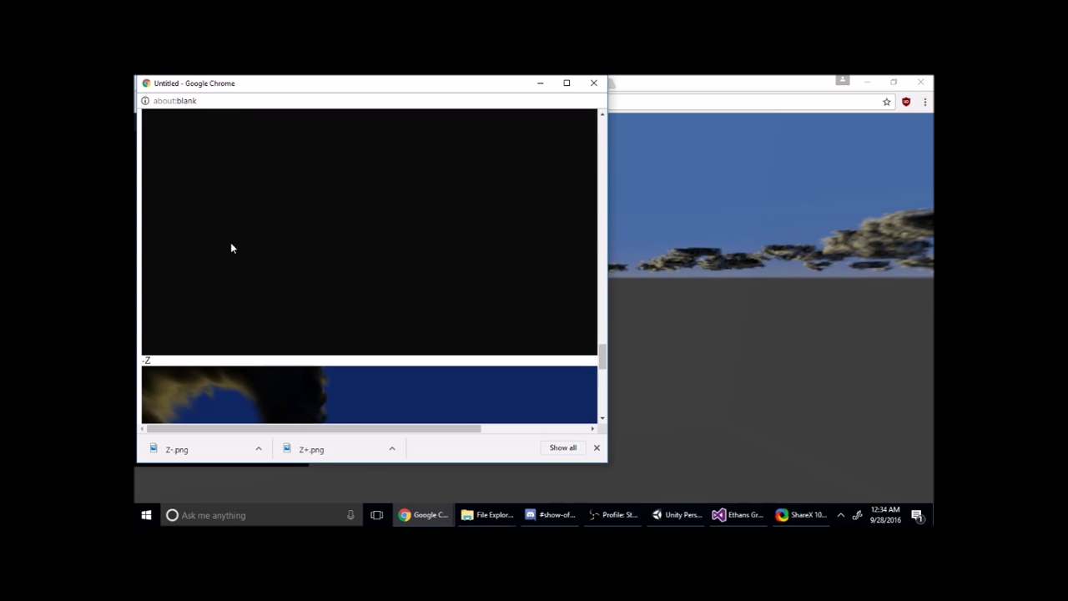
scroll(231, 246, "down", 3)
scroll(242, 242, "up", 4)
scroll(359, 294, "down", 1)
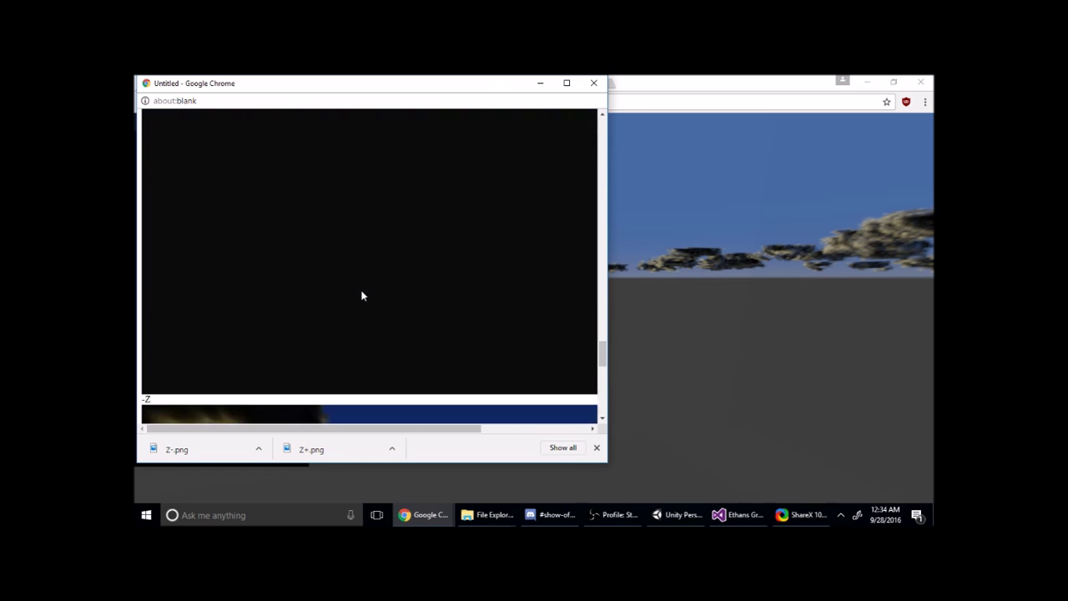
scroll(362, 296, "up", 5)
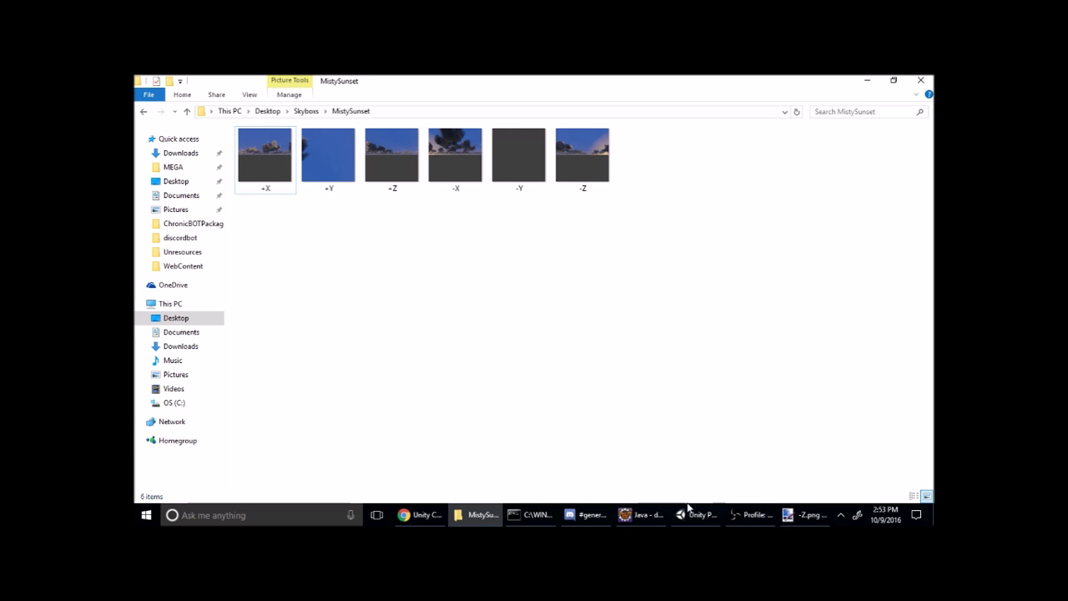
Step: Check the cubemap face order in the Unity manual's layout diagrams and bring up the Unity Cubemap Autoformat pen
left_click(420, 515)
left_click(394, 82)
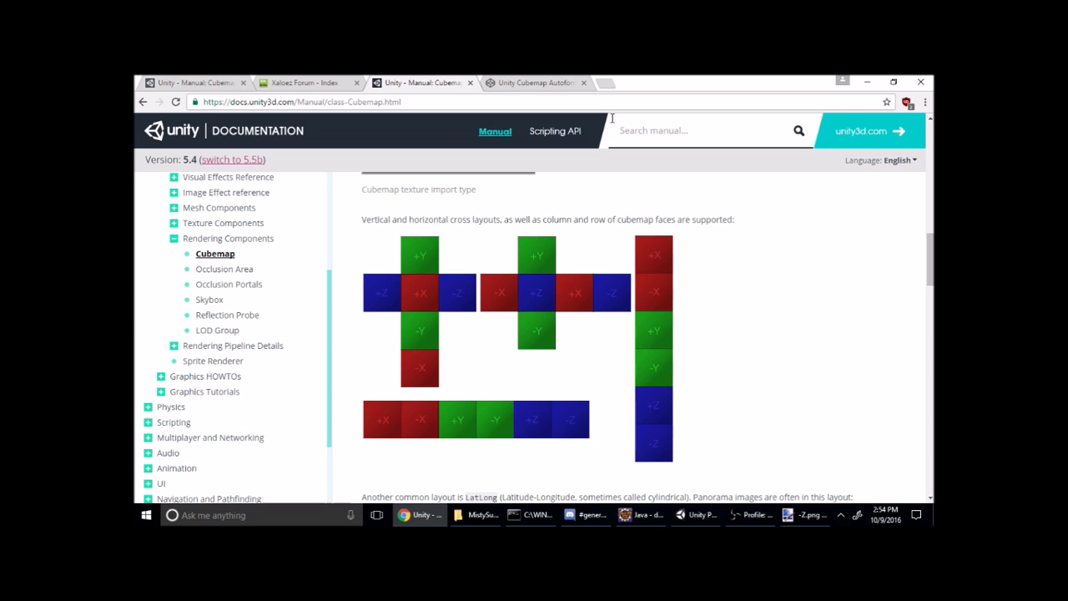
left_click(519, 83)
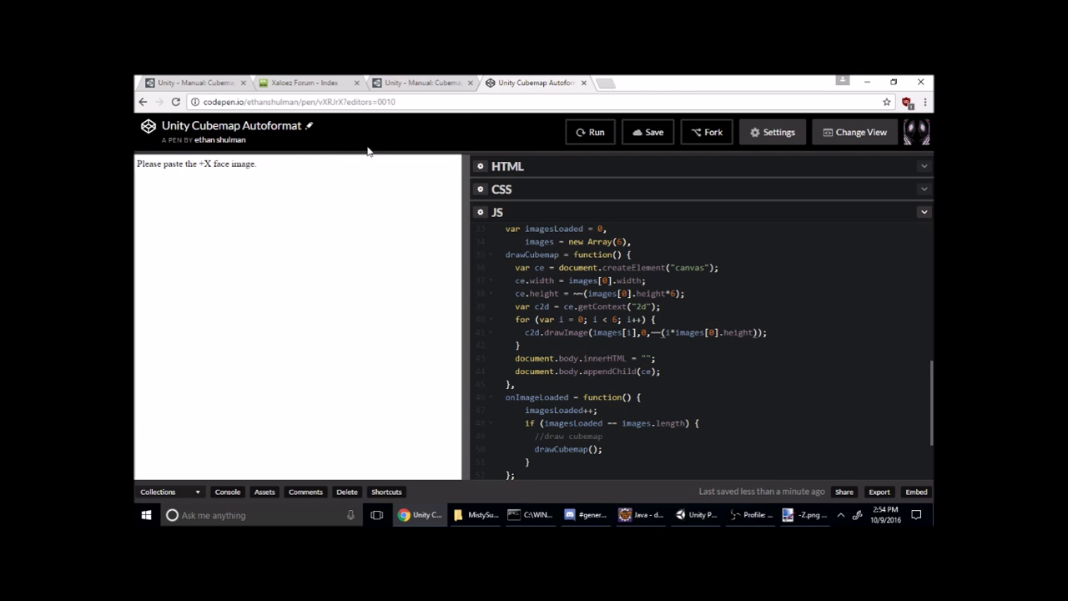
left_click(422, 83)
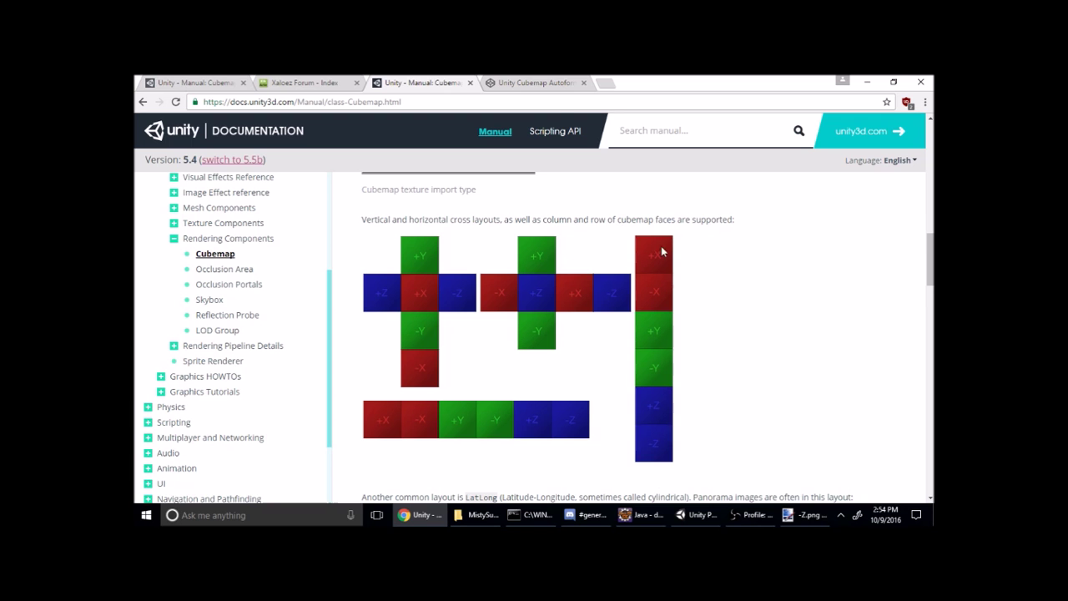
left_click(550, 80)
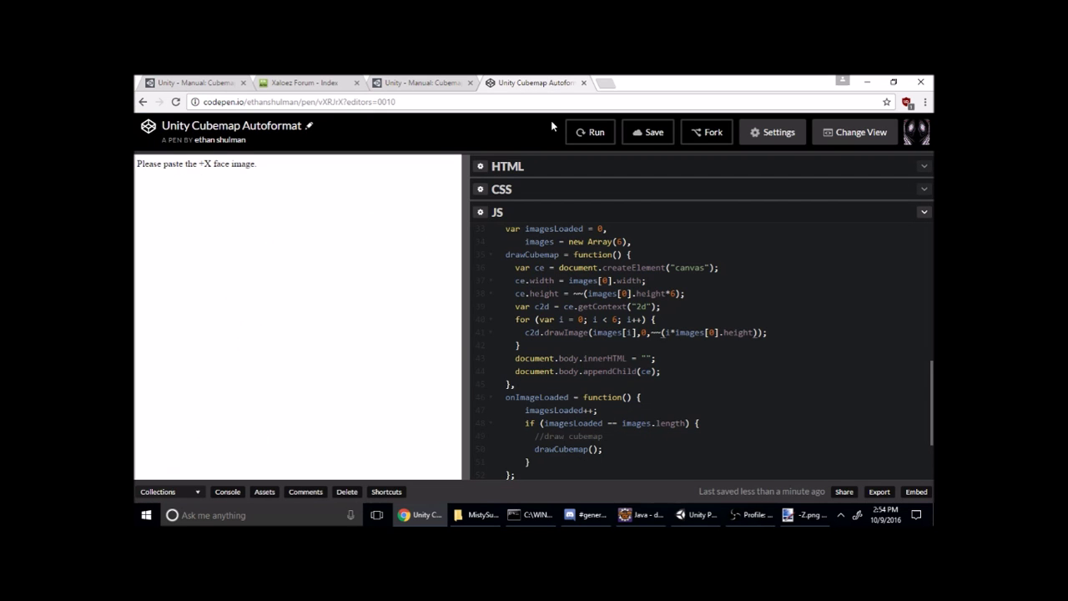
Step: Copy the +X face image from paint.net and paste it into the Unity Cubemap Autoformat pen
left_click(474, 523)
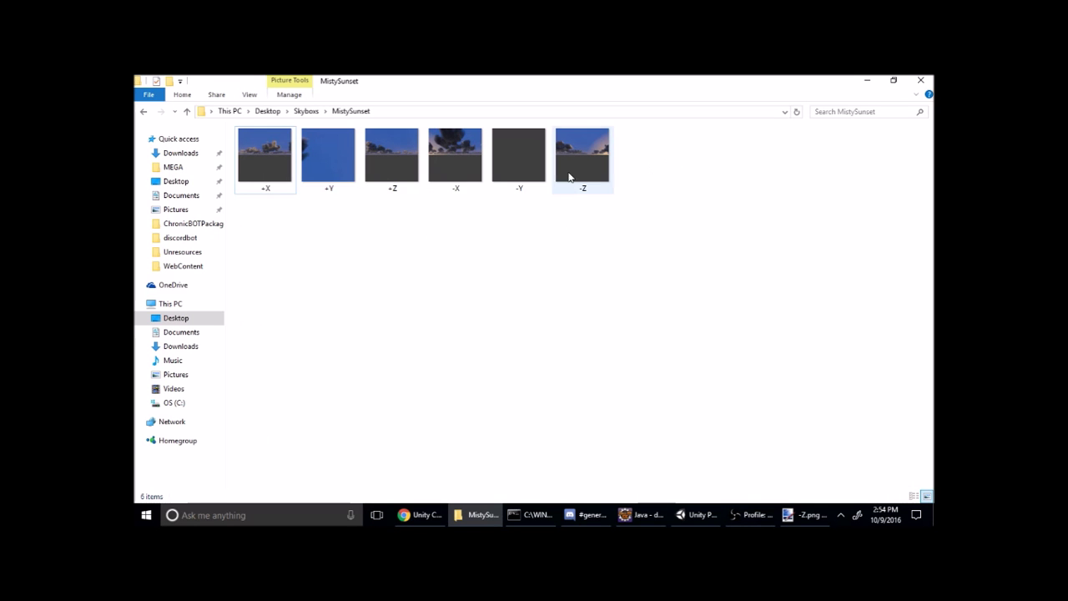
left_click(811, 515)
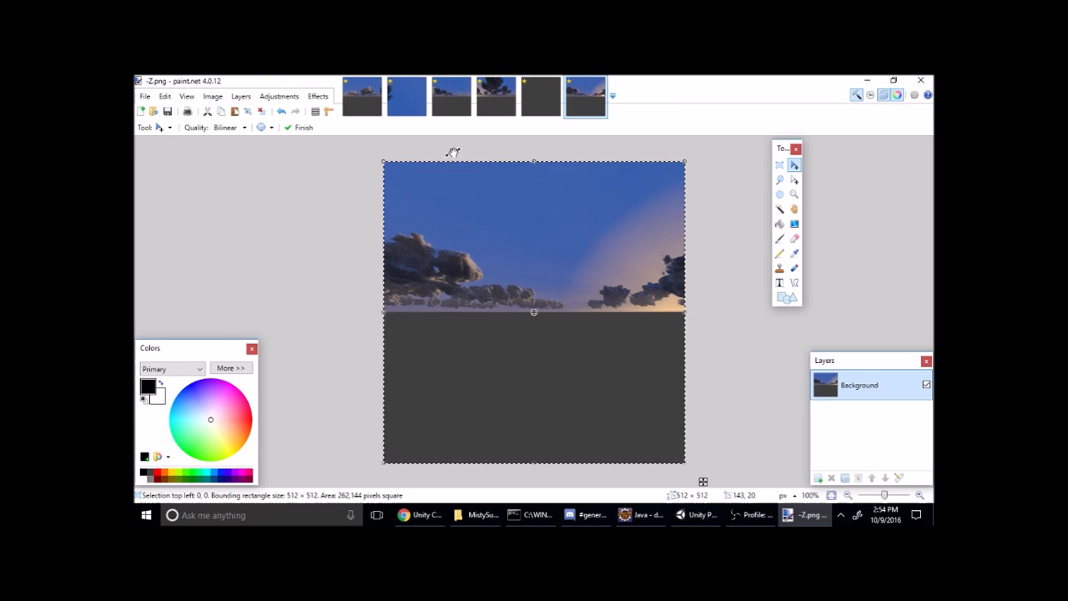
left_click(377, 99)
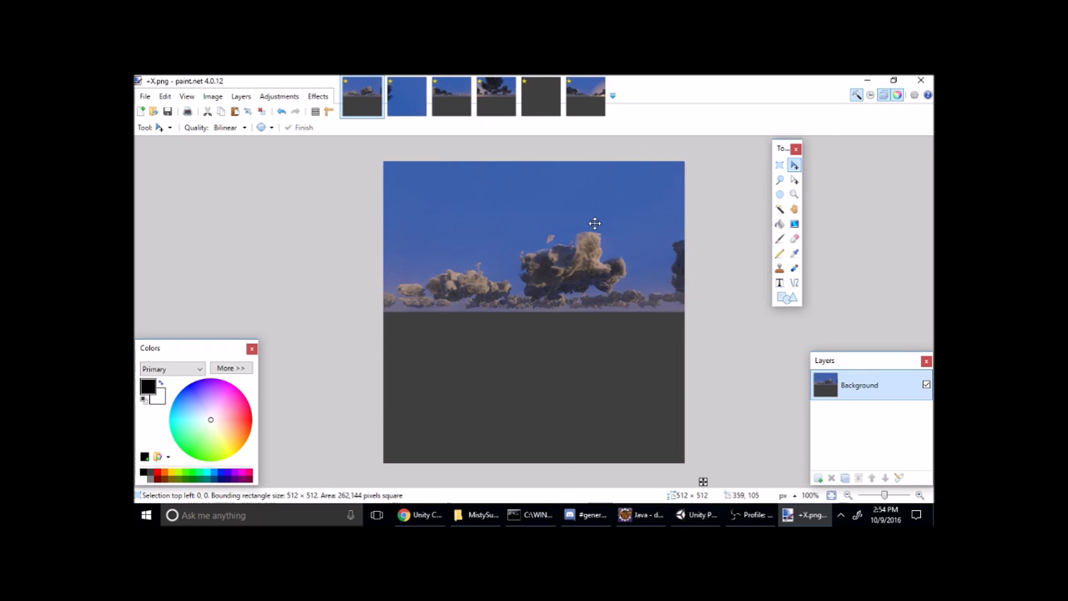
left_click(426, 519)
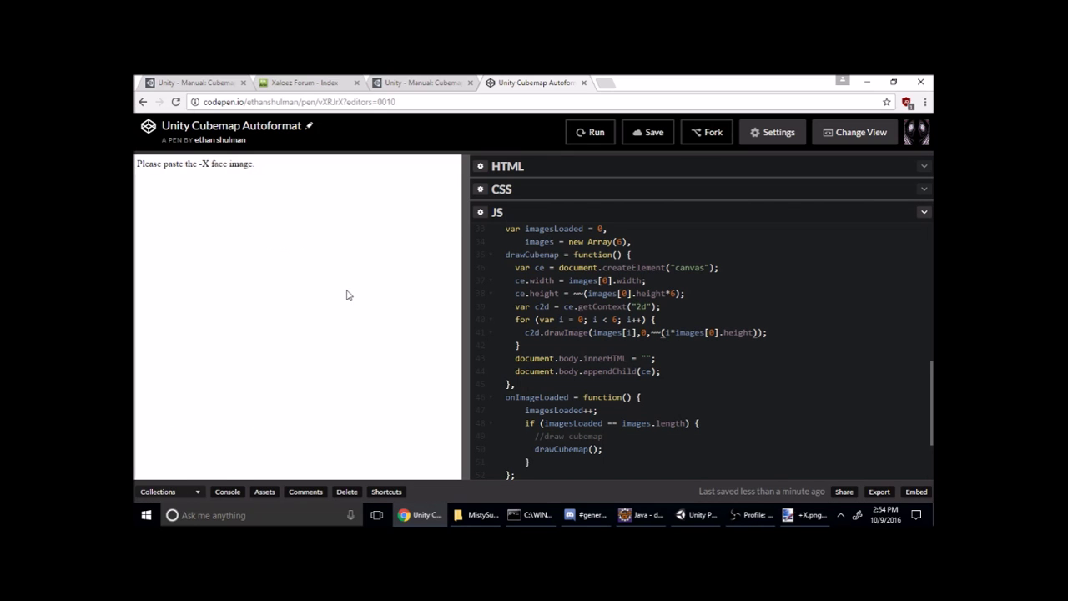
Step: Bring MistySunsetCubemap.png into the Unity project's sky example folder, apply the Cubemap texture type, and rotate its preview
mouse_move(456, 159)
left_mouse_down()
mouse_move(564, 239)
mouse_move(706, 492)
mouse_move(701, 511)
mouse_move(186, 414)
mouse_move(258, 436)
left_mouse_up()
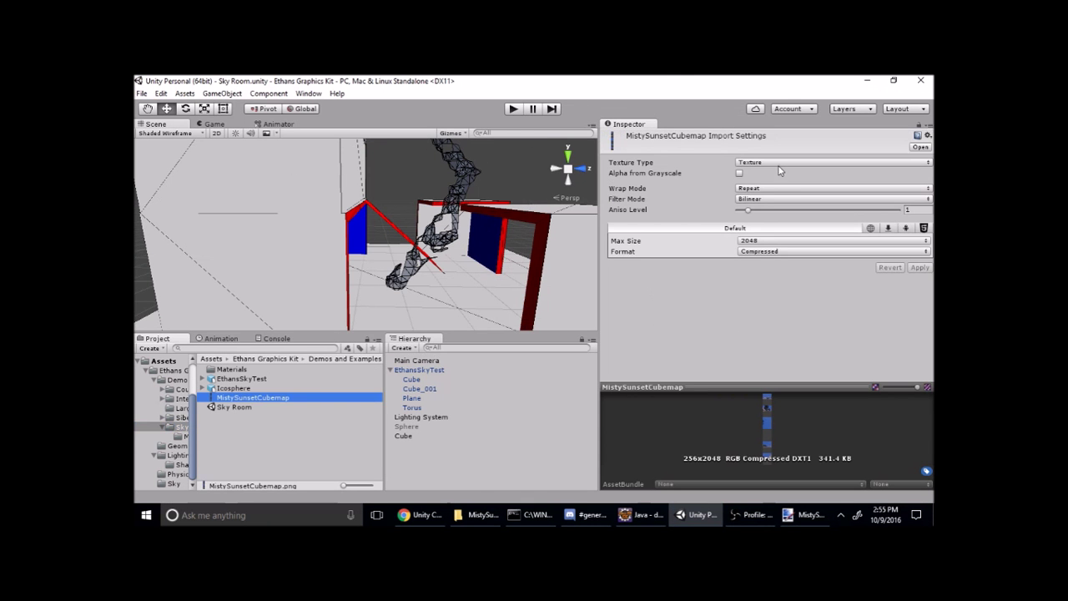
left_click(777, 164)
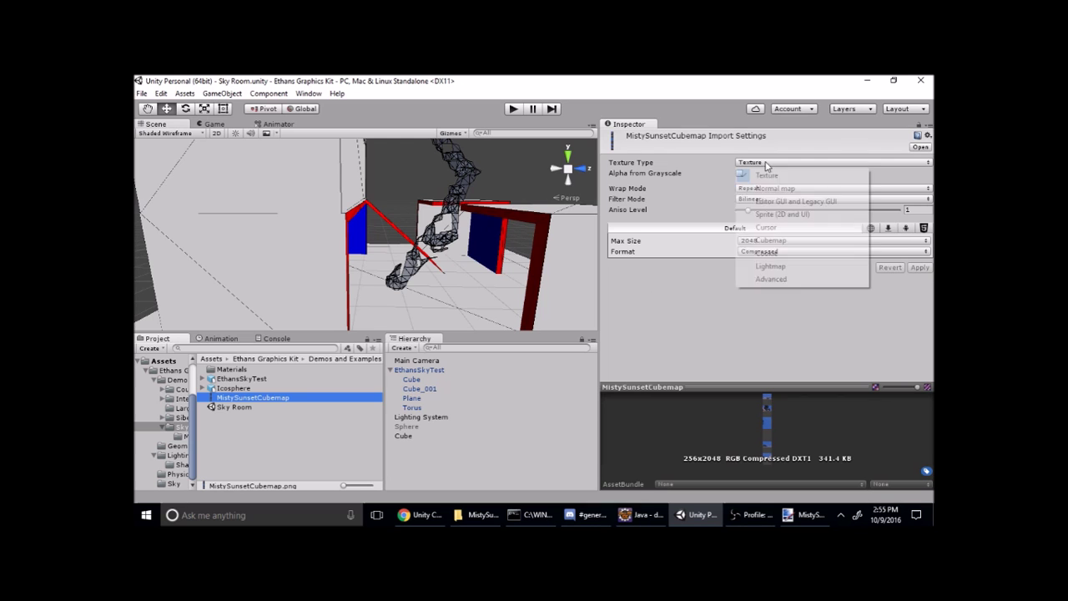
left_click(779, 241)
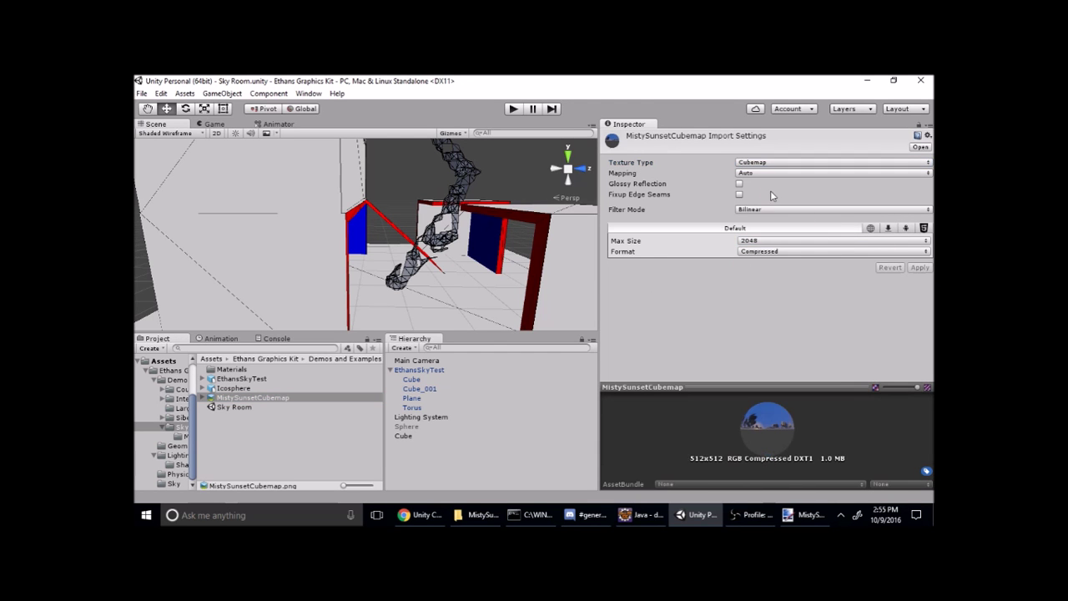
left_click_drag(776, 435, 617, 448)
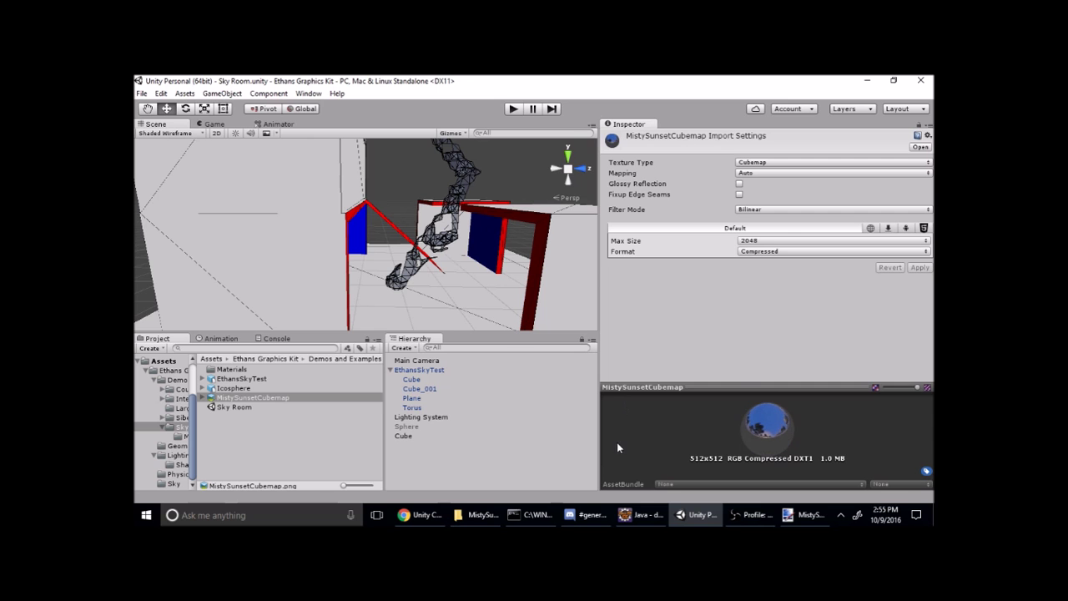
Step: Open the scene's Lighting settings and create a material named MistySunsetCubemapMat beside the imported cubemap
left_click(296, 92)
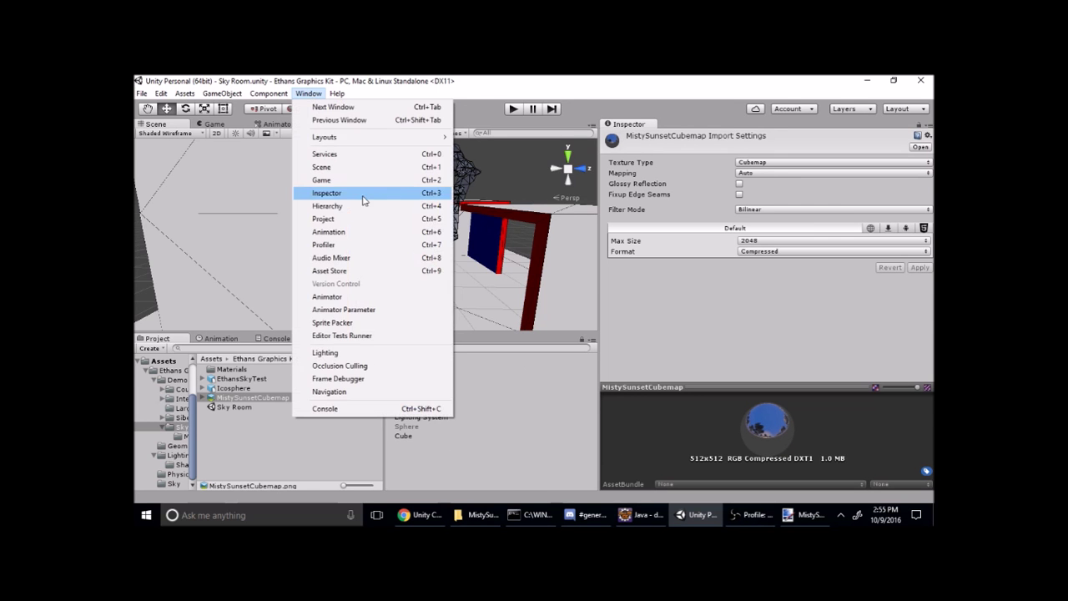
left_click(351, 353)
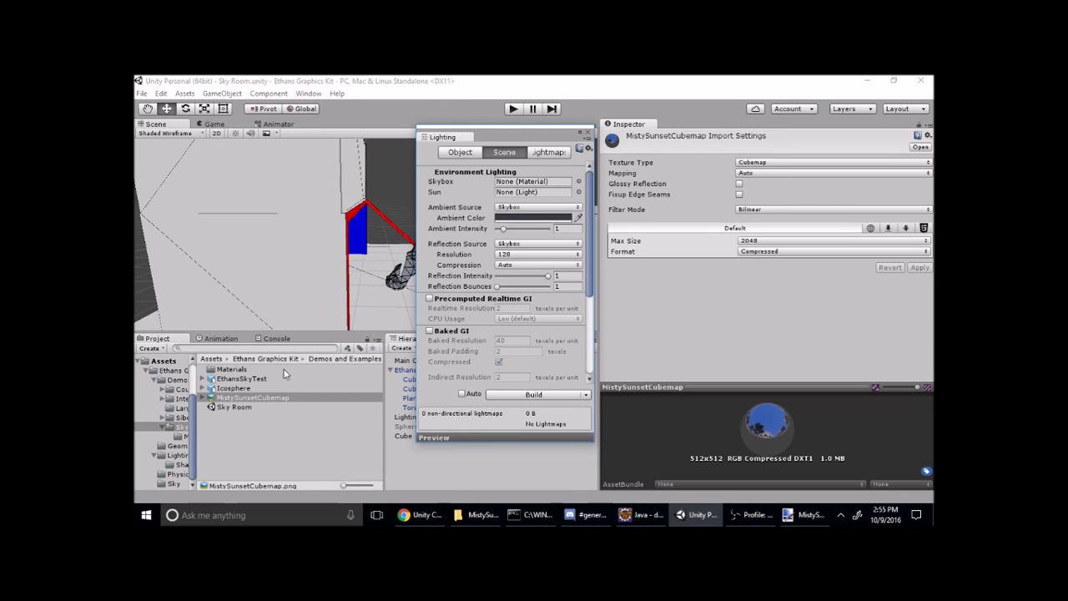
left_click(238, 406)
right_click(245, 422)
mouse_move(305, 209)
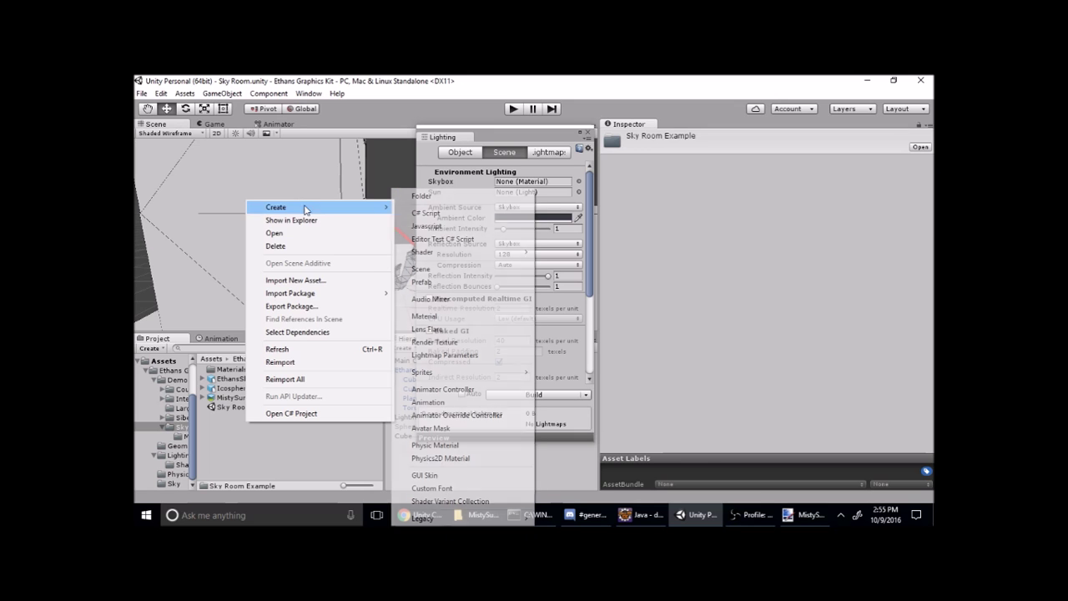
left_click(427, 315)
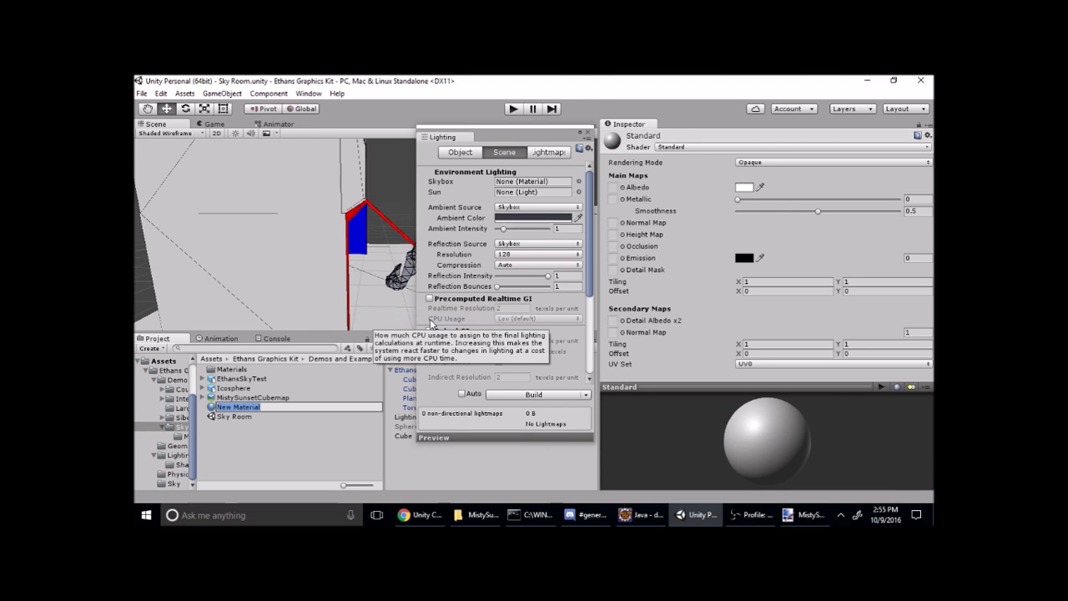
type("MistySunse")
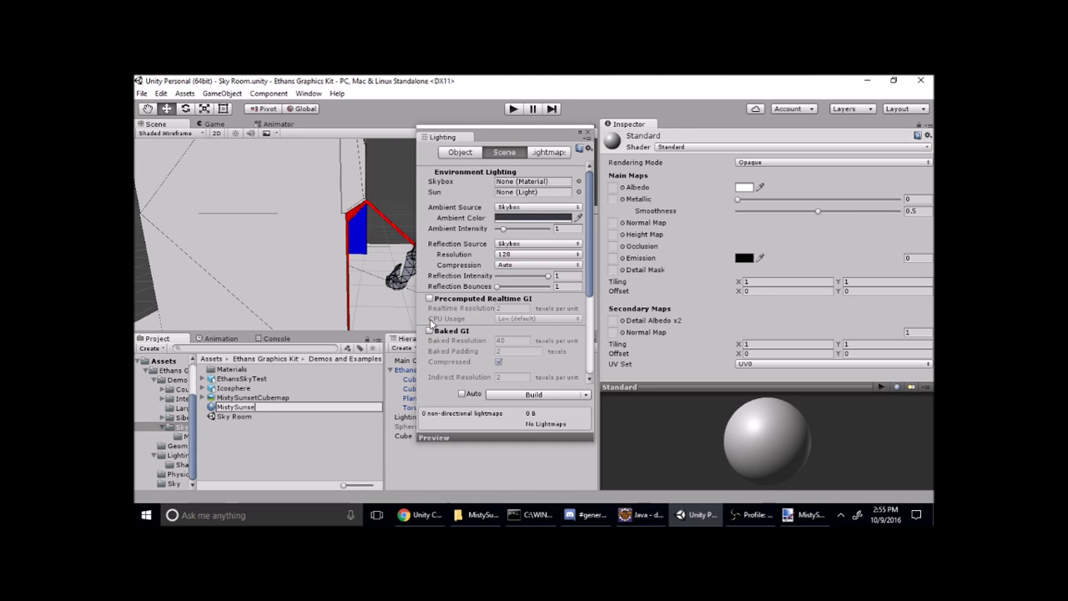
type("tCubemapMat")
key("Return")
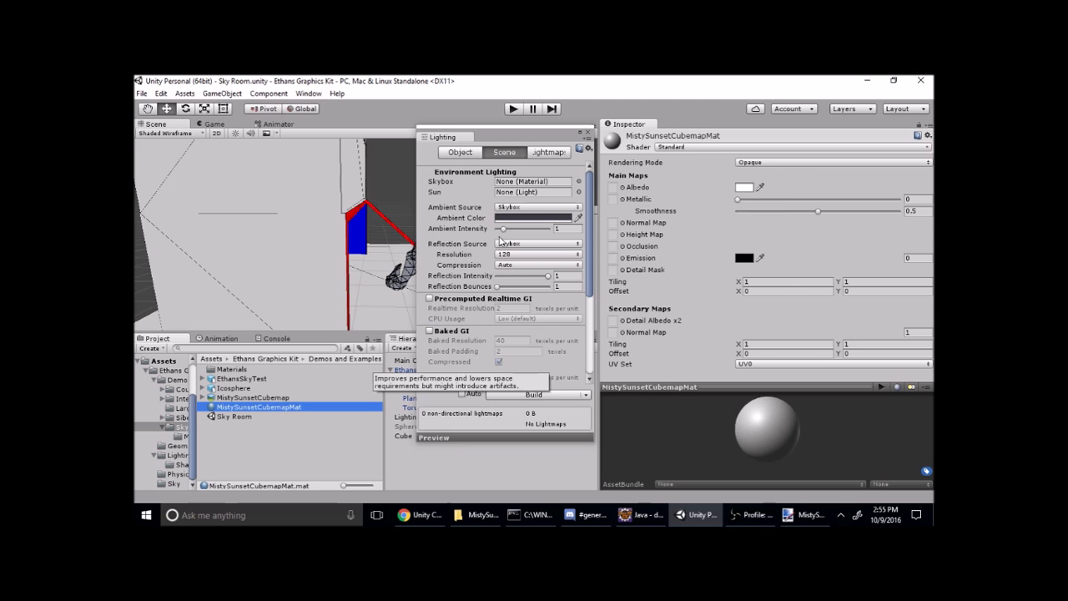
Step: Set the new material's shader to Skybox/Cubemap and assign MistySunsetCubemap as its cubemap
left_click(697, 147)
mouse_move(707, 269)
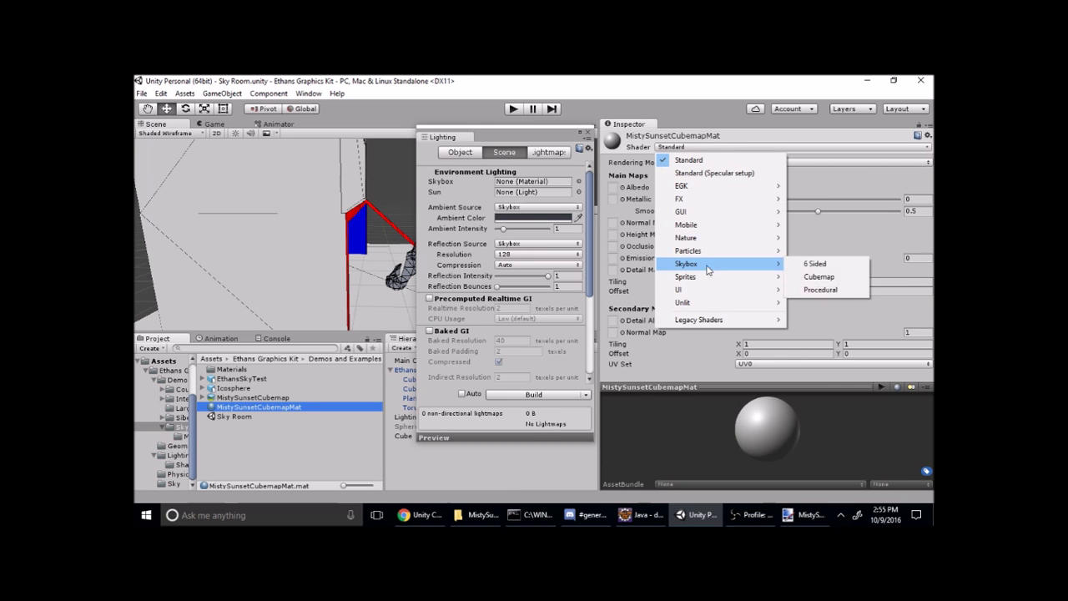
left_click(814, 277)
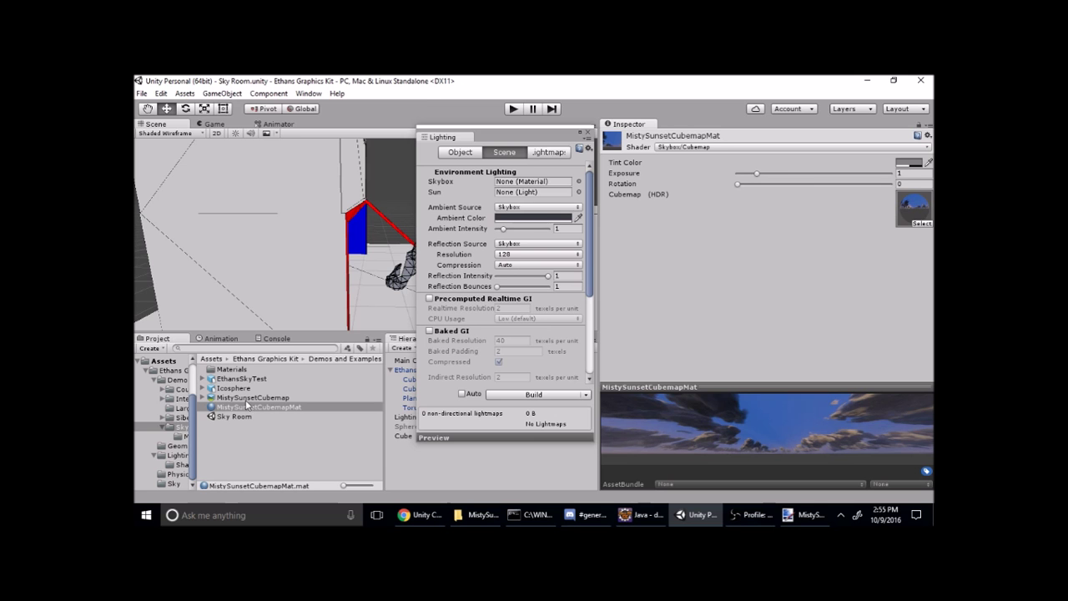
Step: Assign MistySunsetCubemapMat as the scene's skybox in the environment lighting and close the Lighting window
left_click_drag(246, 402, 576, 206)
left_click_drag(512, 185, 513, 182)
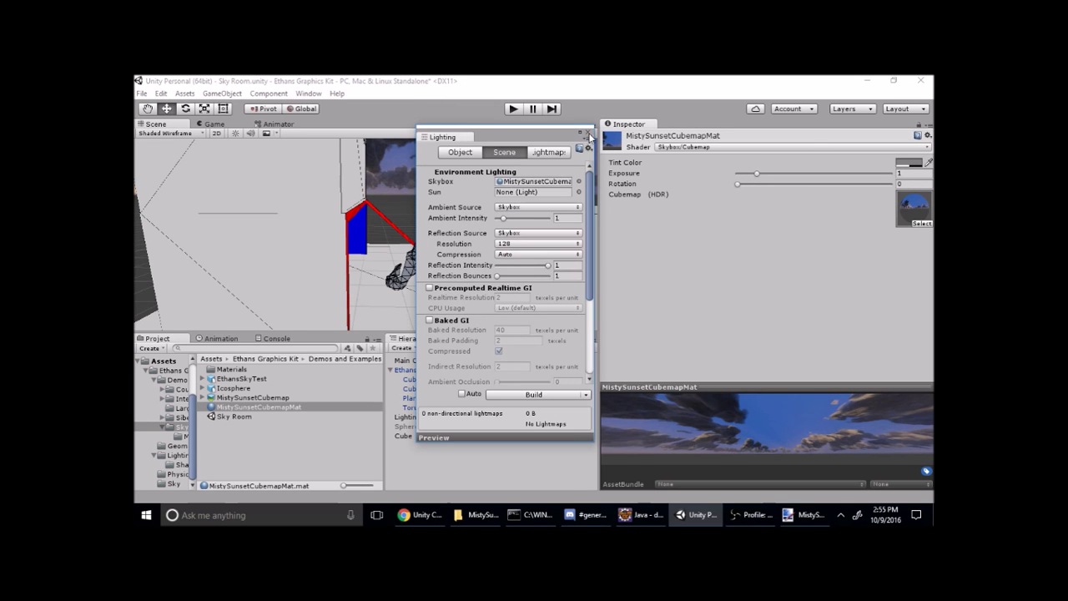
left_click(588, 134)
Step: Set the Main Camera's clear flags to Skybox and look around the sky in the scene
left_click(420, 361)
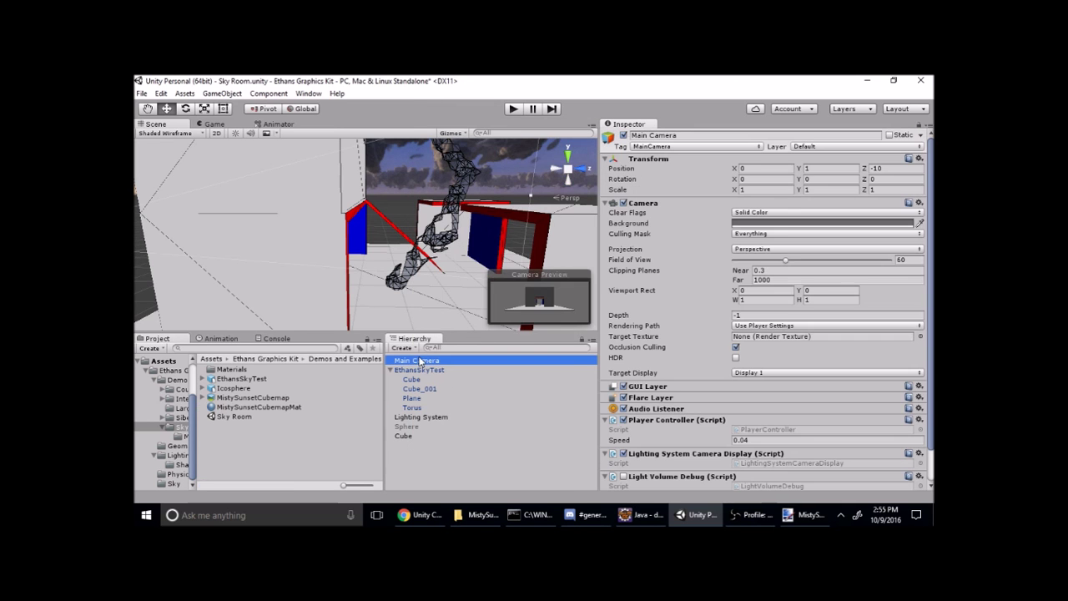
left_click(826, 212)
left_click(801, 222)
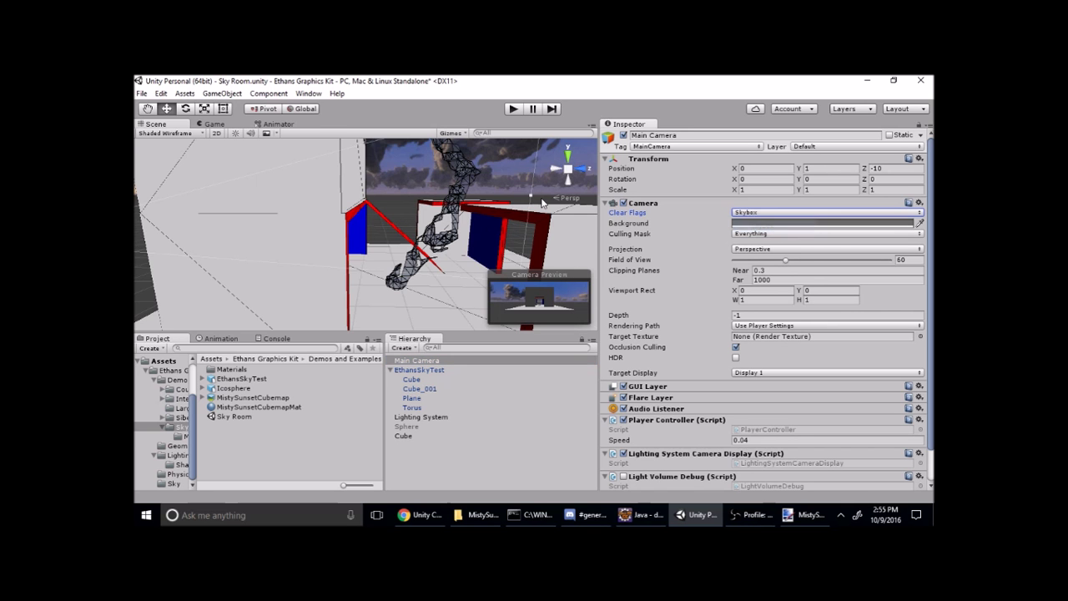
right_click_drag(544, 203, 913, 103)
key("f")
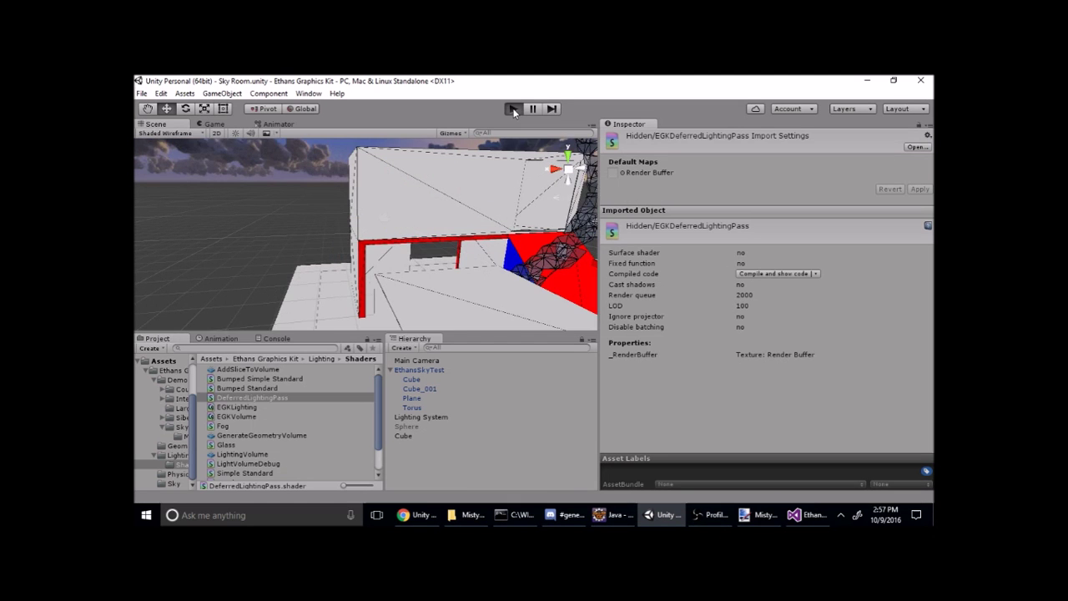
Step: Run the Sky Room scene and fly around and through the building to examine the skybox and its lighting
left_click(514, 109)
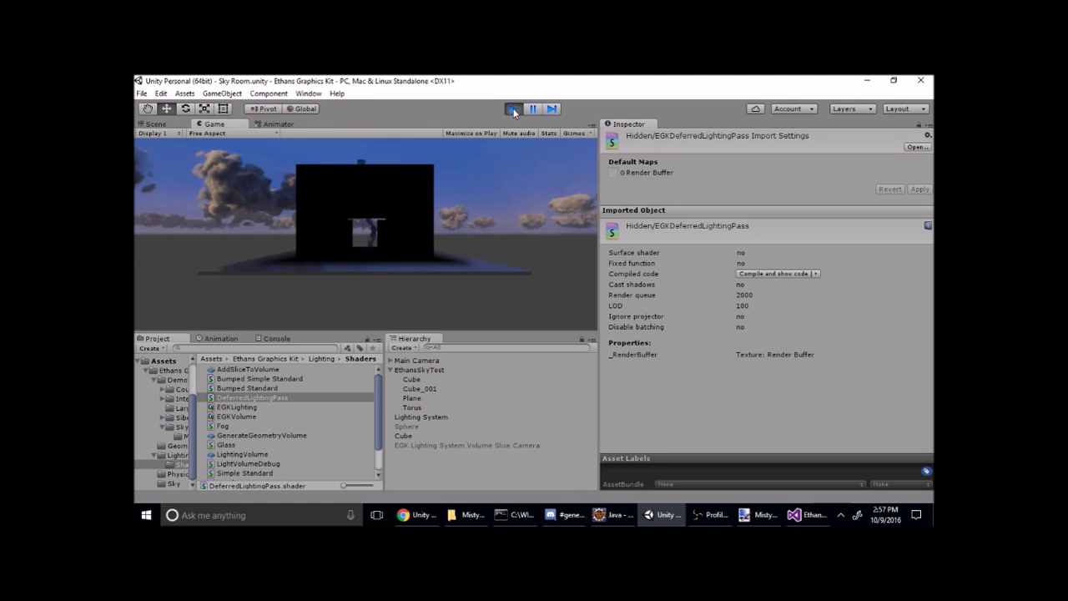
key("w")
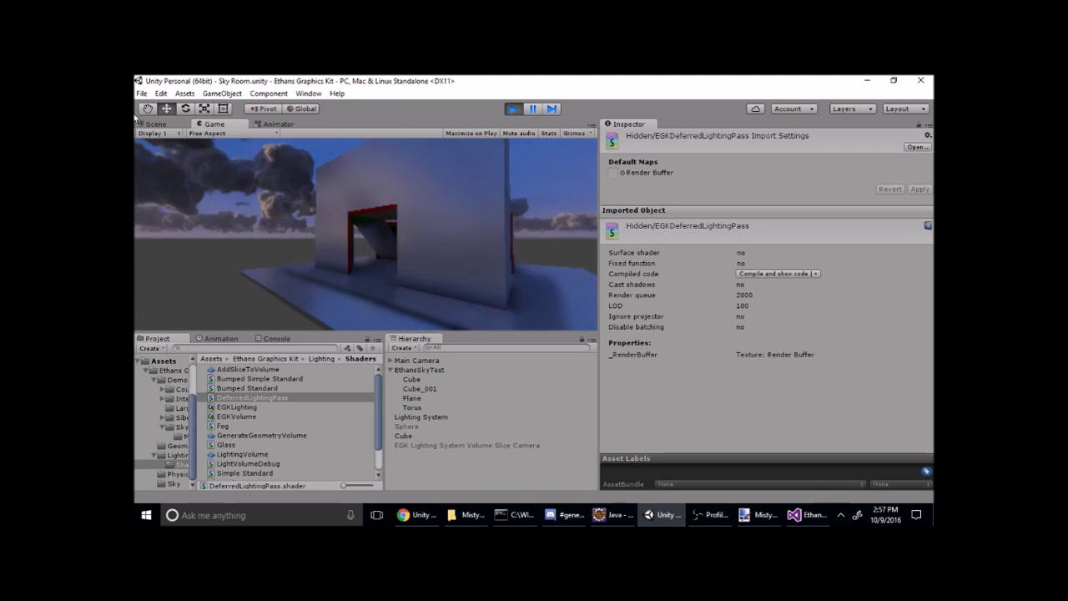
key("w")
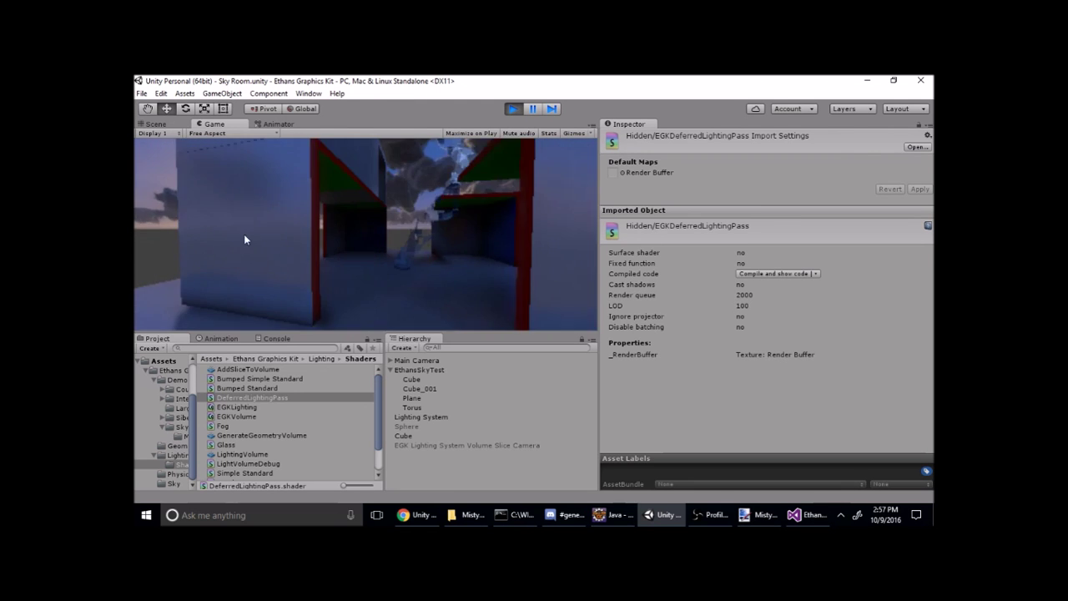
key("w")
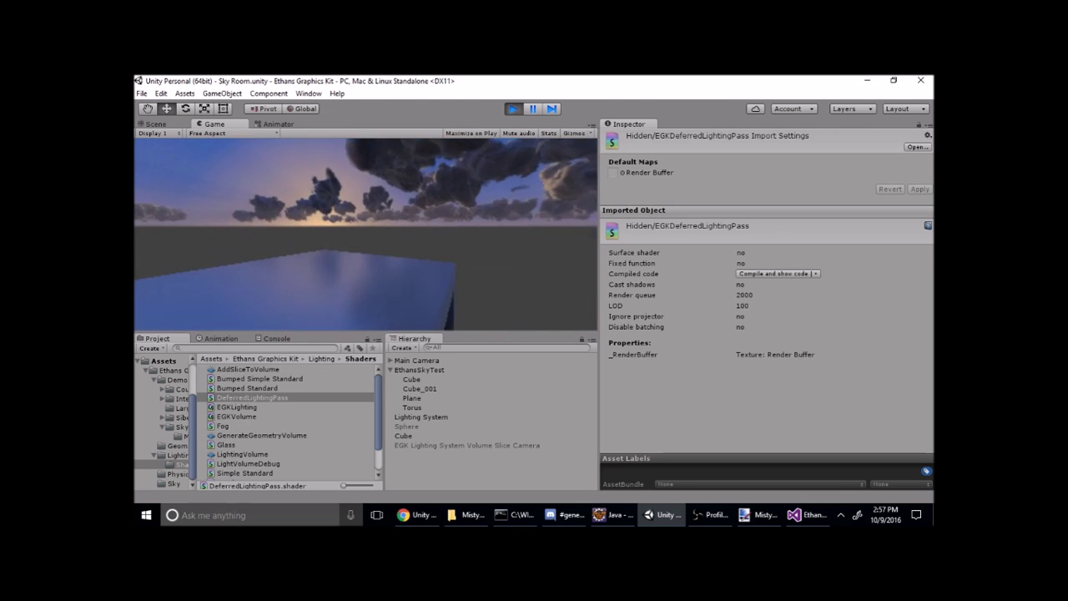
key("w")
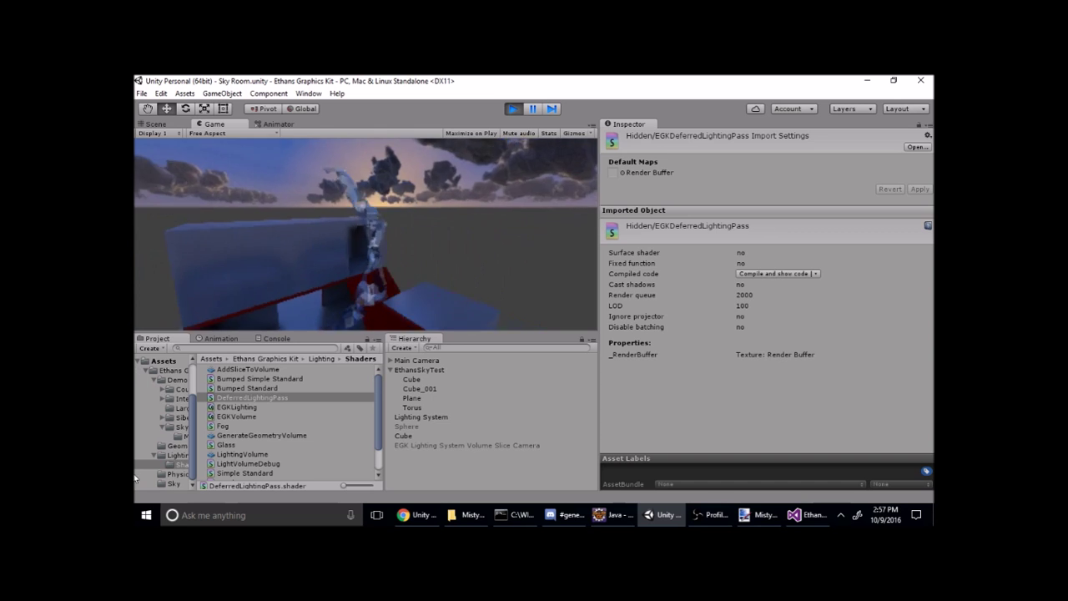
key("w")
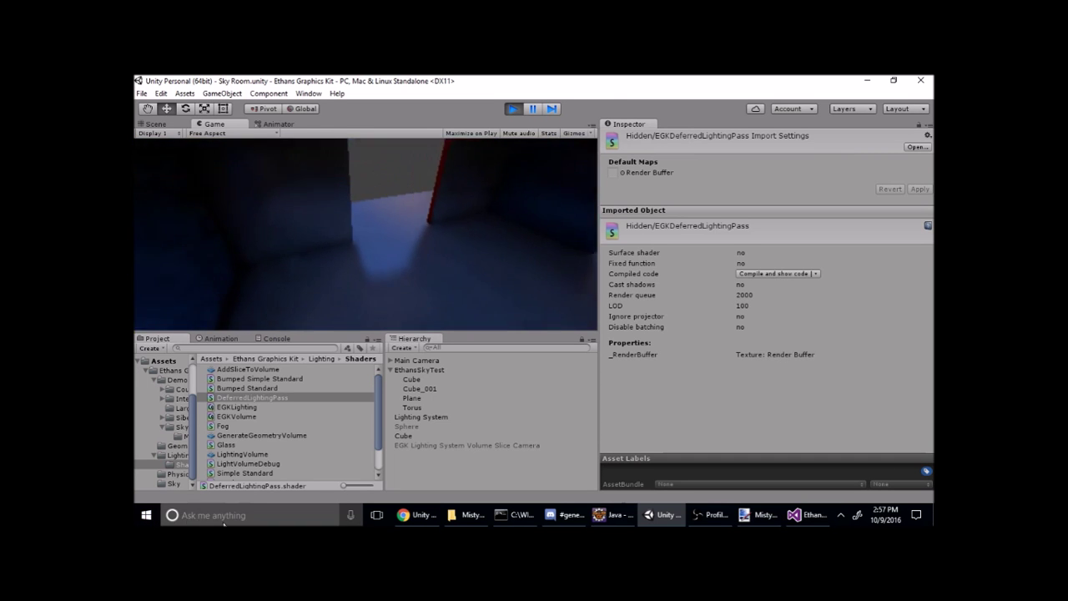
key("w")
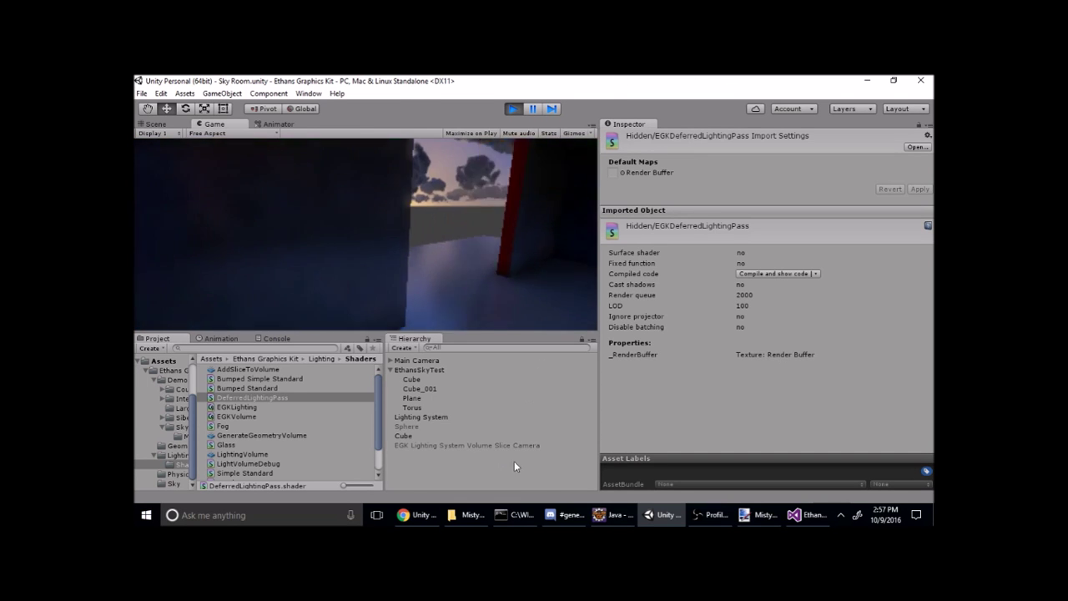
key("w")
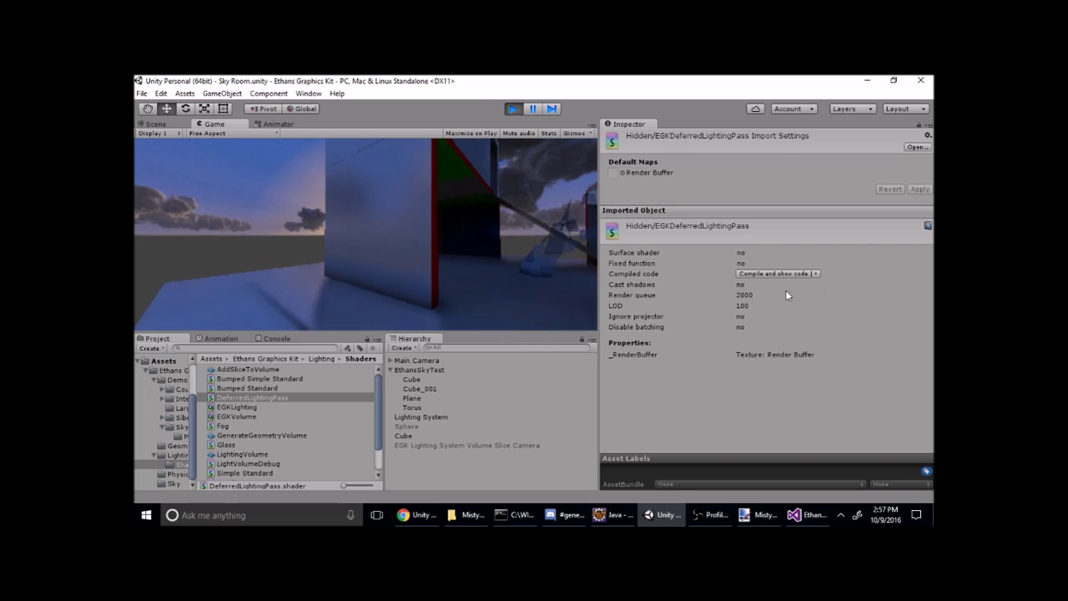
key("w")
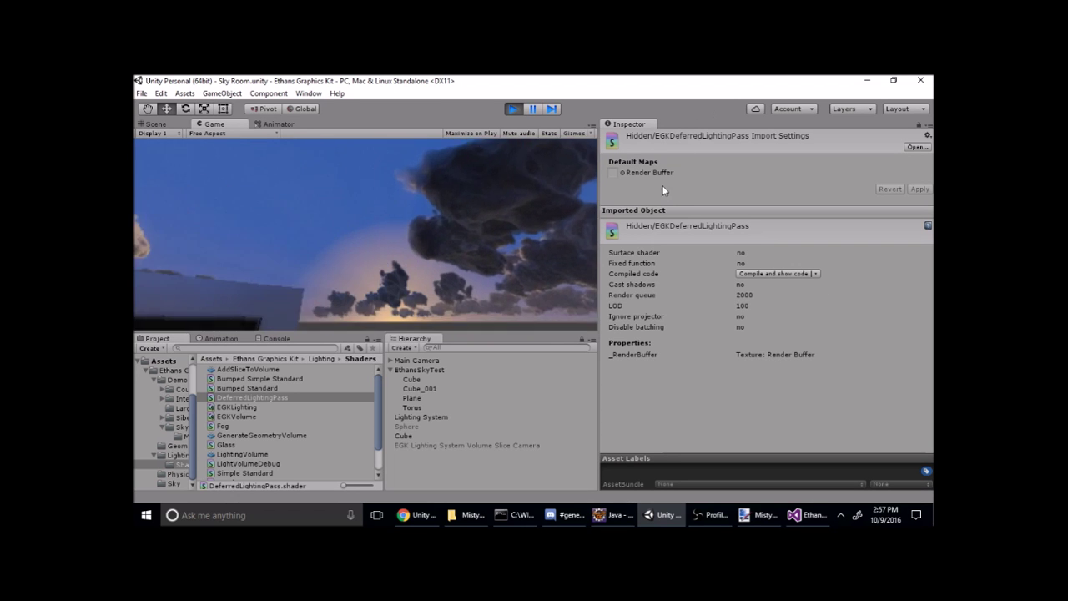
key("a")
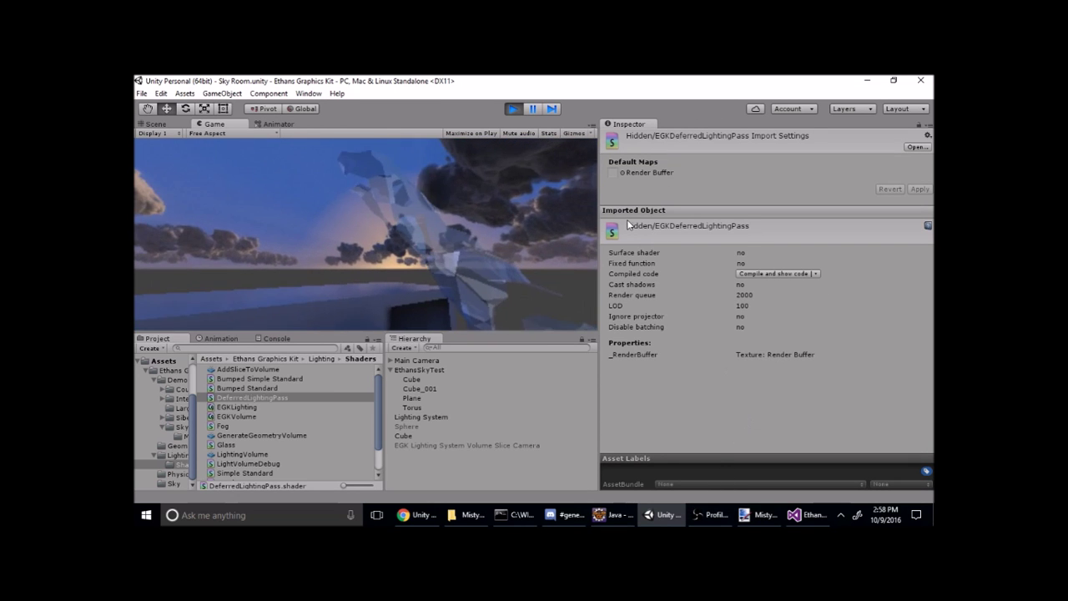